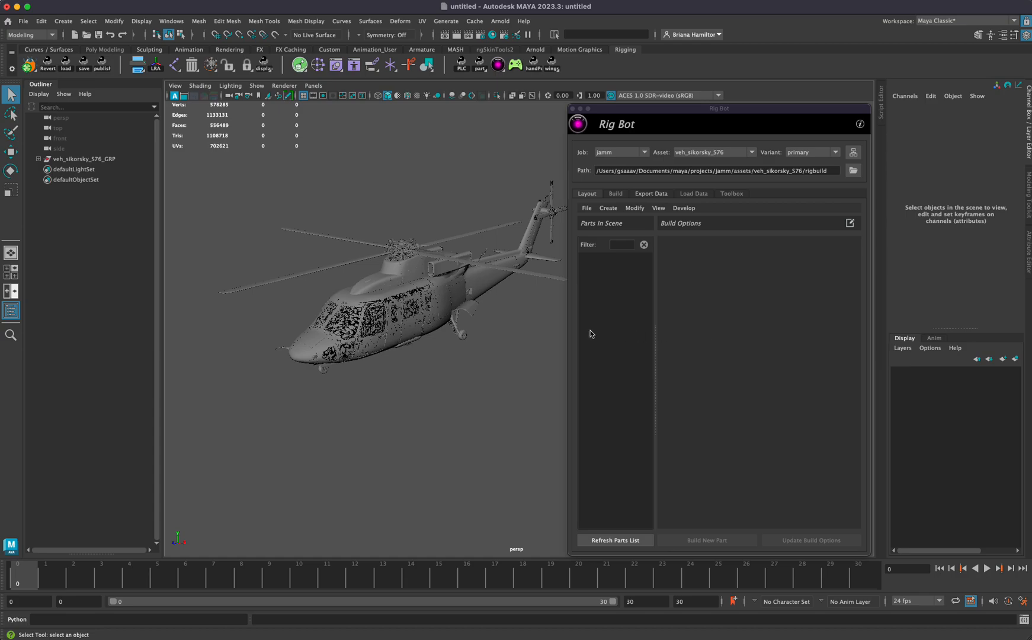
pyautogui.click(614, 328)
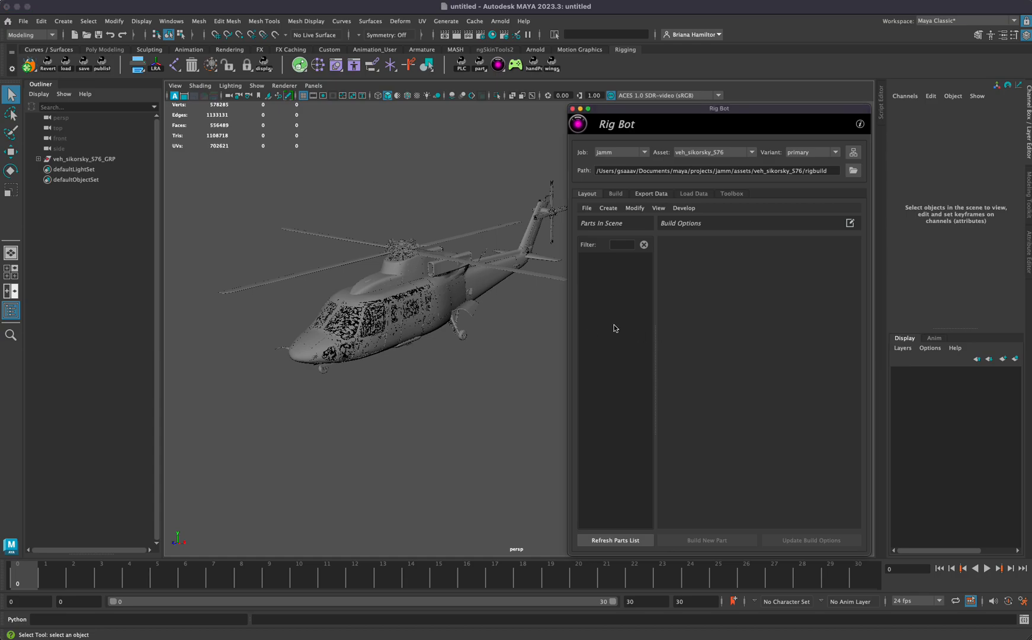
pyautogui.click(586, 208)
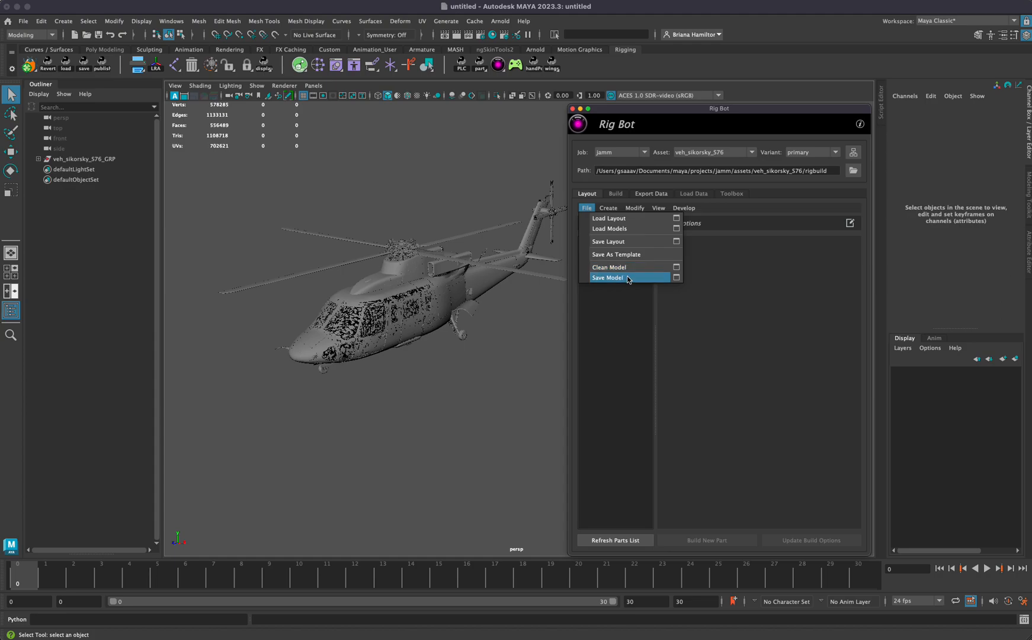
pyautogui.click(679, 307)
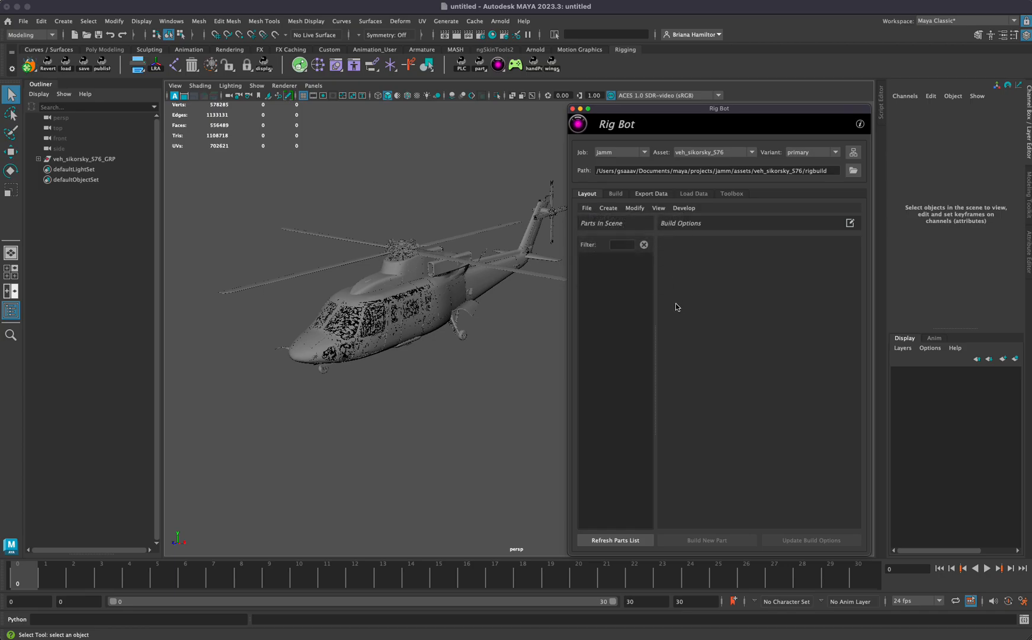
# Step: Start a new empty scene and discard the unsaved changes
pyautogui.click(517, 227)
pyautogui.hotkey('ctrl', 'n')
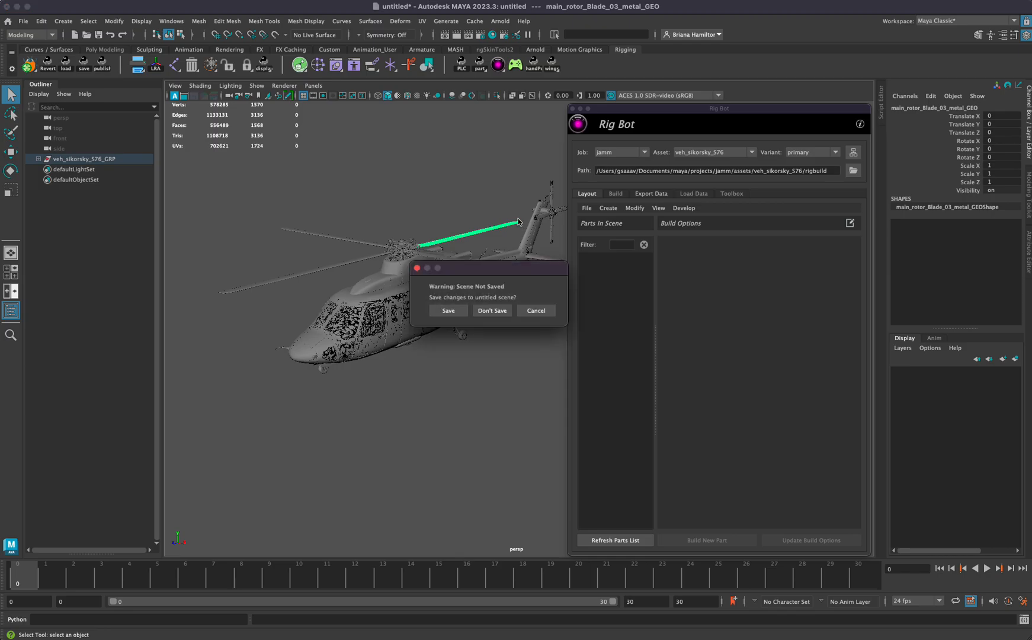
pyautogui.click(497, 311)
# Step: Open the Load Models options and set the model's asset to veh_sikorsky_S76
pyautogui.click(586, 208)
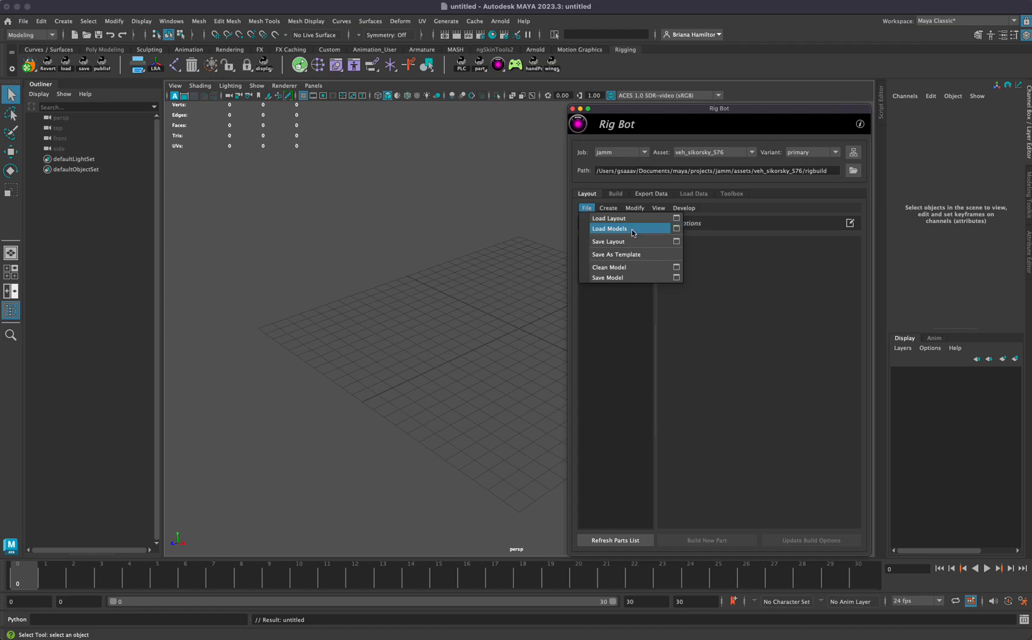
pyautogui.click(680, 230)
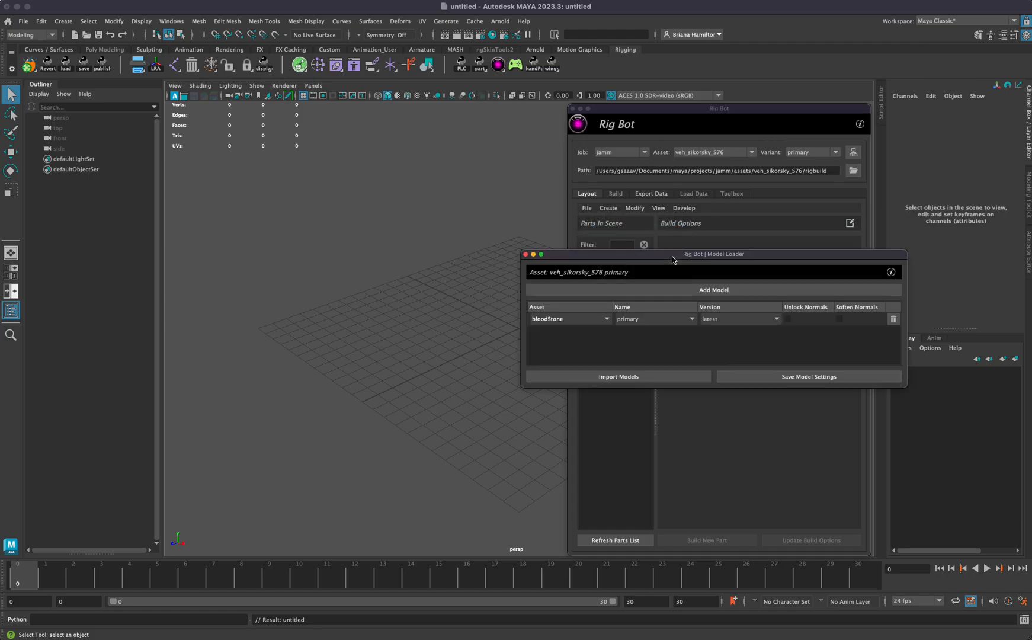
pyautogui.click(568, 322)
pyautogui.scroll(-5, 565, 362)
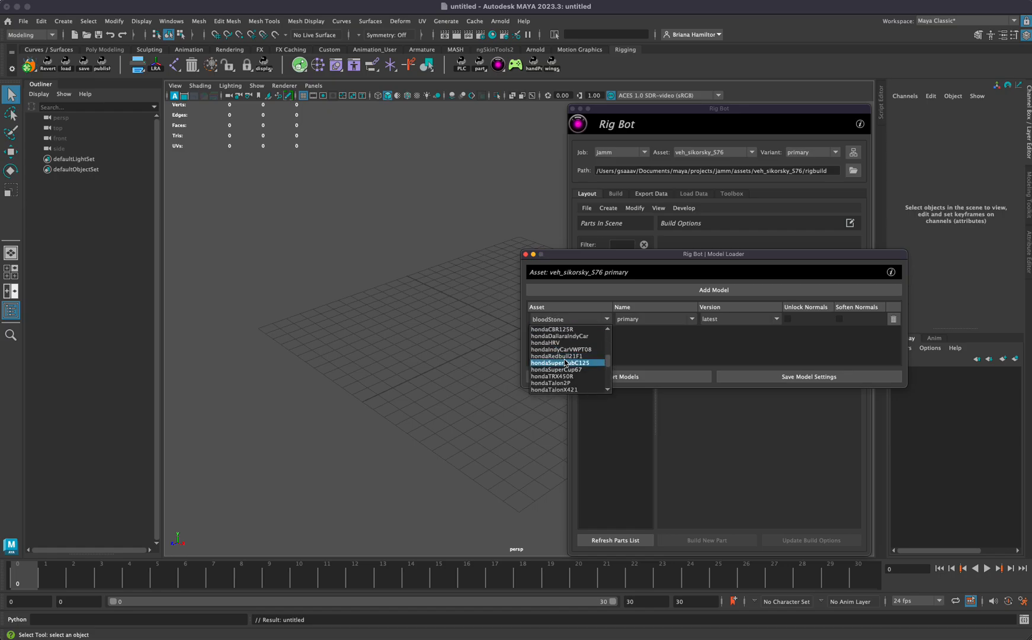
pyautogui.scroll(-1, 566, 363)
pyautogui.scroll(-2, 565, 362)
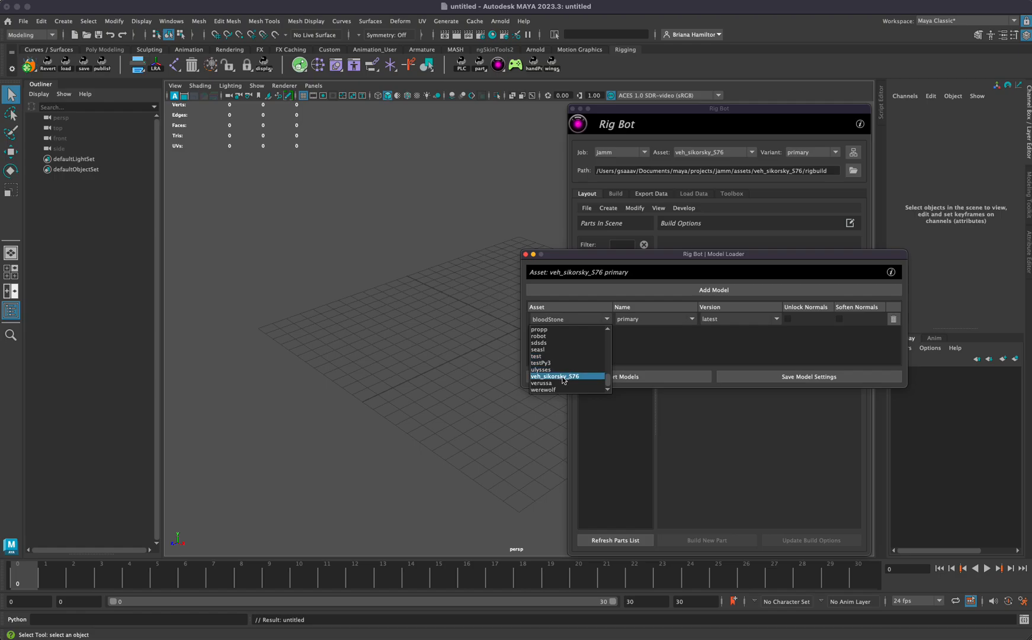
pyautogui.click(563, 376)
# Step: Switch the model's asset to honda21Pioneer520, check its name and version choices, and close the Model Loader without importing
pyautogui.click(579, 324)
pyautogui.scroll(6, 568, 355)
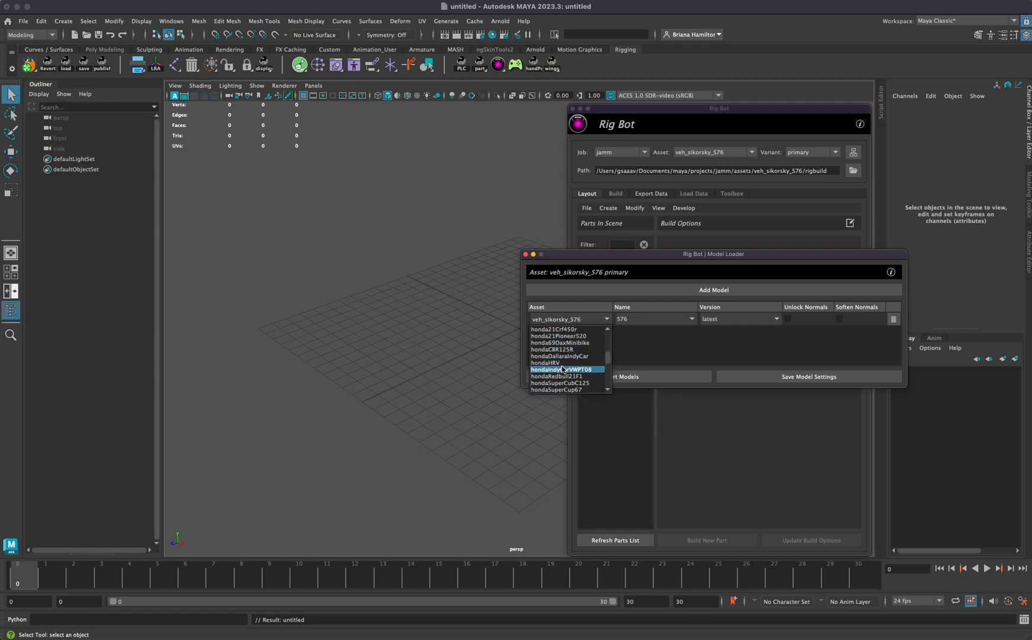
pyautogui.click(559, 335)
pyautogui.click(566, 320)
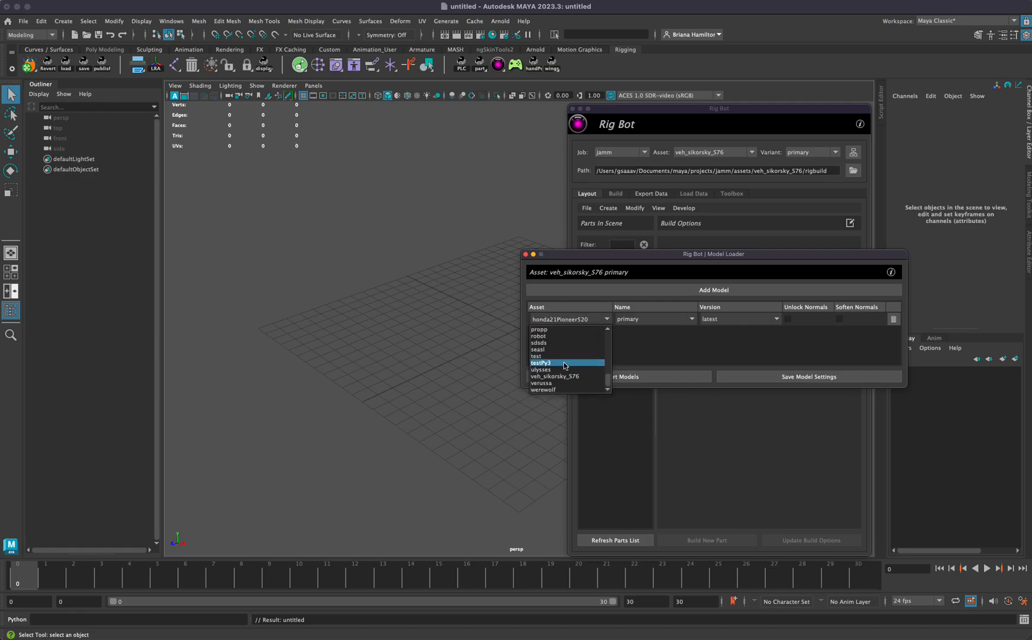
pyautogui.click(651, 320)
pyautogui.click(646, 320)
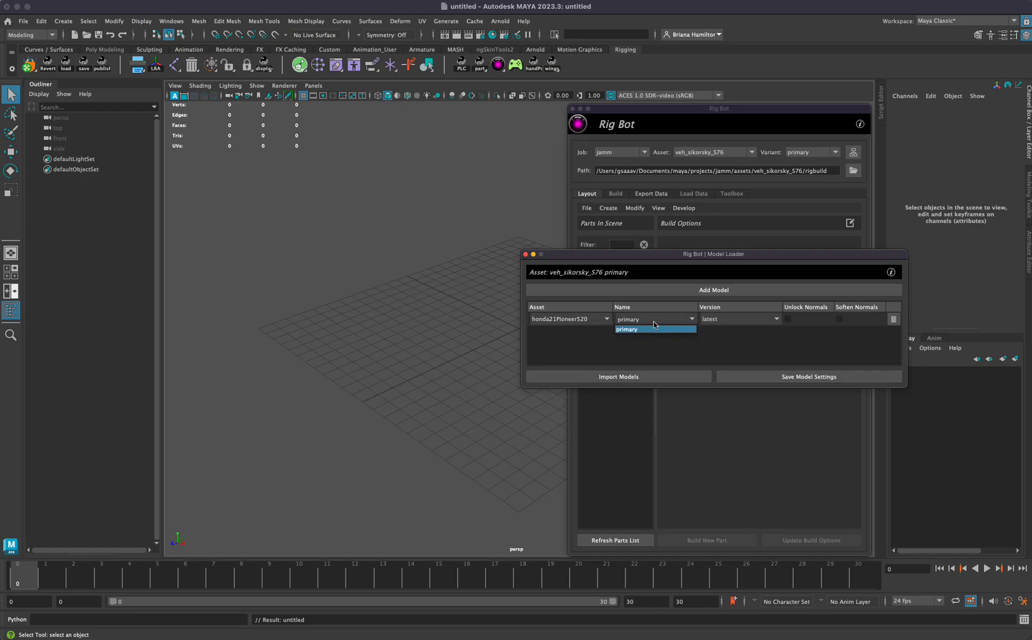
pyautogui.click(644, 327)
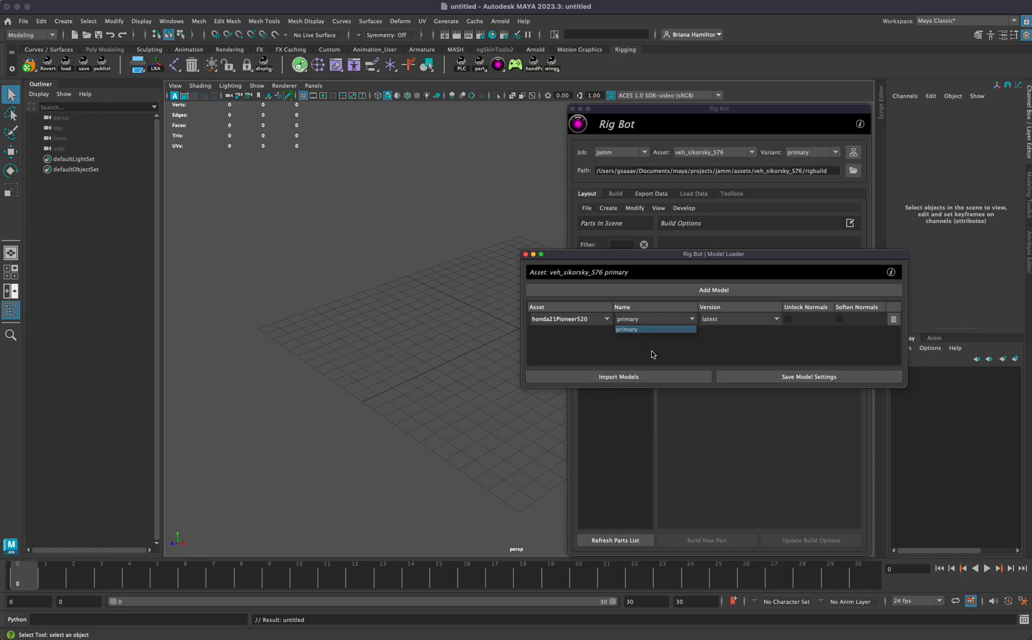
pyautogui.click(735, 319)
pyautogui.click(729, 329)
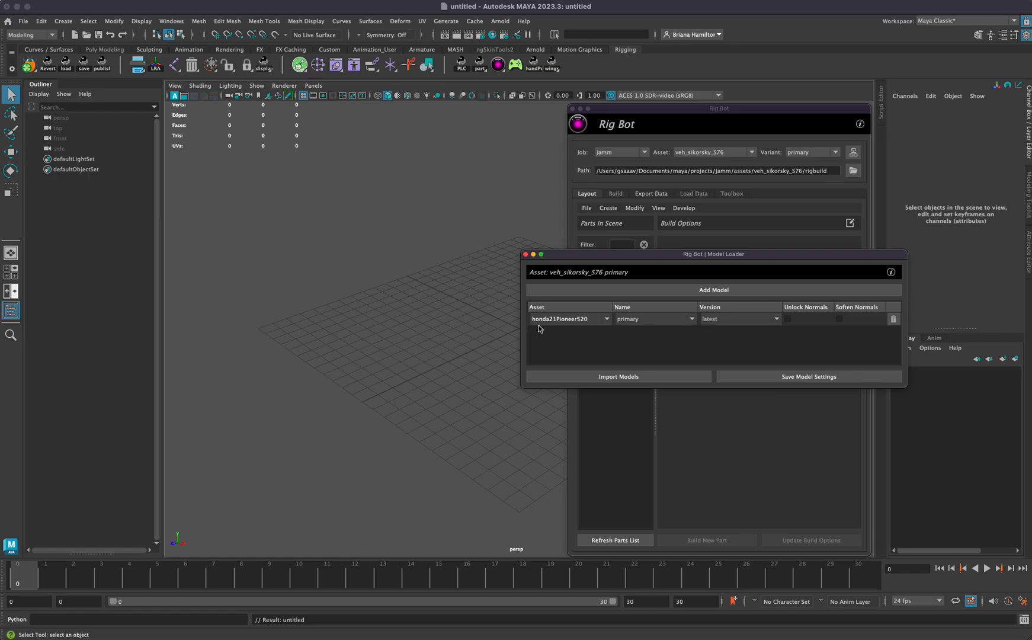
pyautogui.click(540, 322)
pyautogui.scroll(-8, 557, 347)
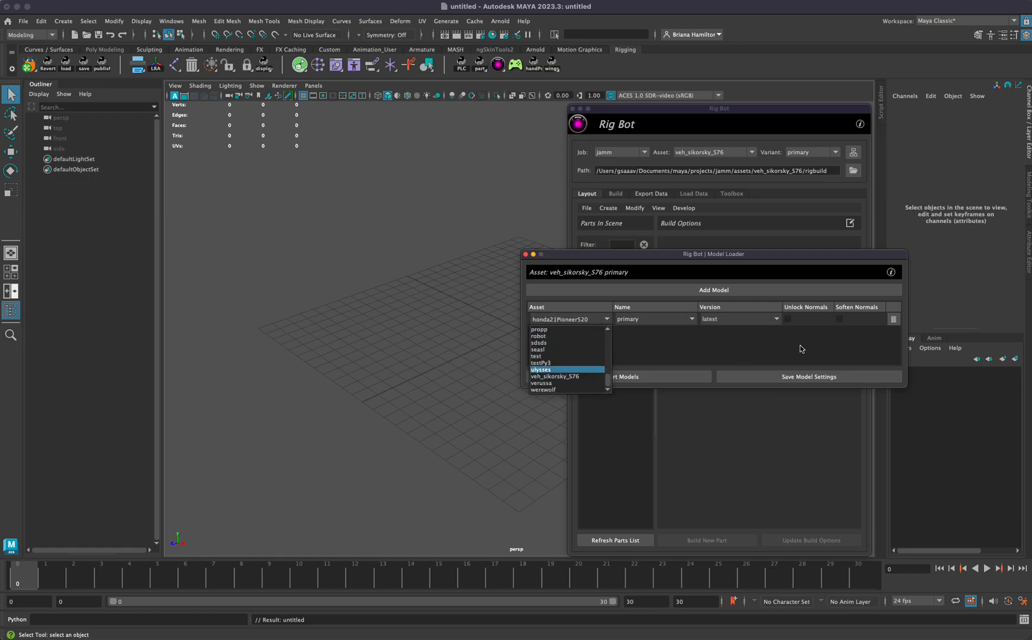
pyautogui.click(861, 340)
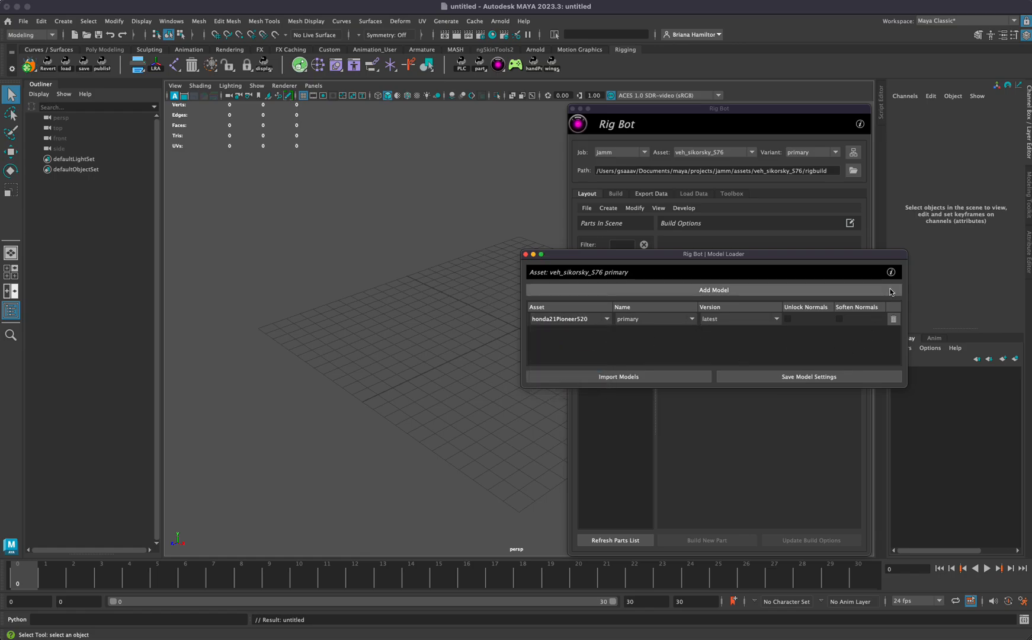
pyautogui.click(525, 254)
# Step: Load the veh_sikorsky_S76 models into the scene with the default settings
pyautogui.click(586, 208)
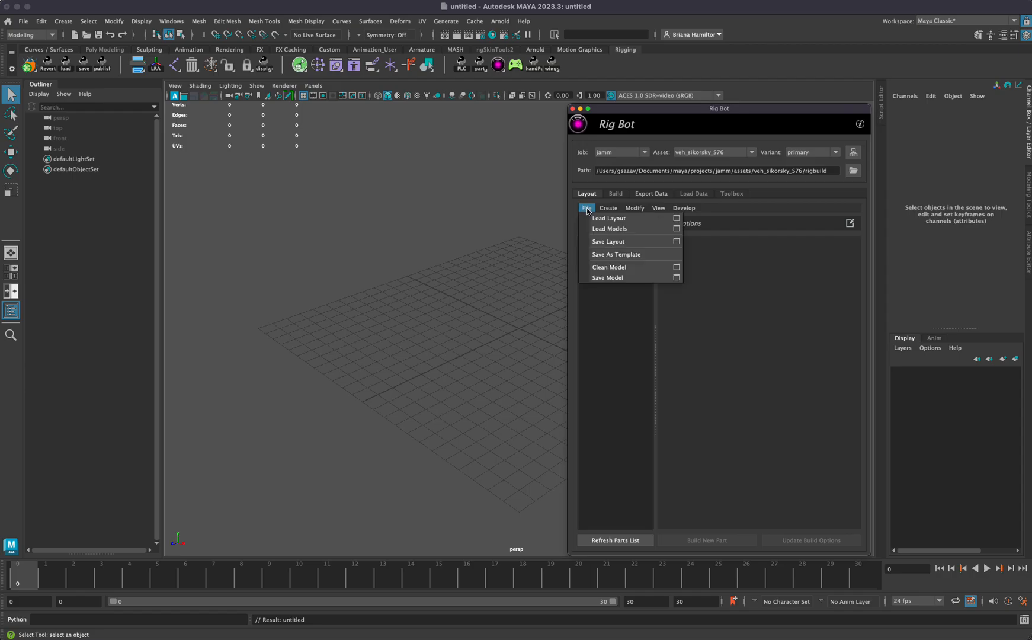
pyautogui.click(622, 229)
pyautogui.click(466, 277)
pyautogui.press('f')
pyautogui.keyDown('alt'); pyautogui.moveTo(466, 277); pyautogui.dragTo(314, 221, button='middle'); pyautogui.keyUp('alt')
pyautogui.keyDown('alt'); pyautogui.moveTo(267, 228); pyautogui.dragTo(436, 256); pyautogui.keyUp('alt')
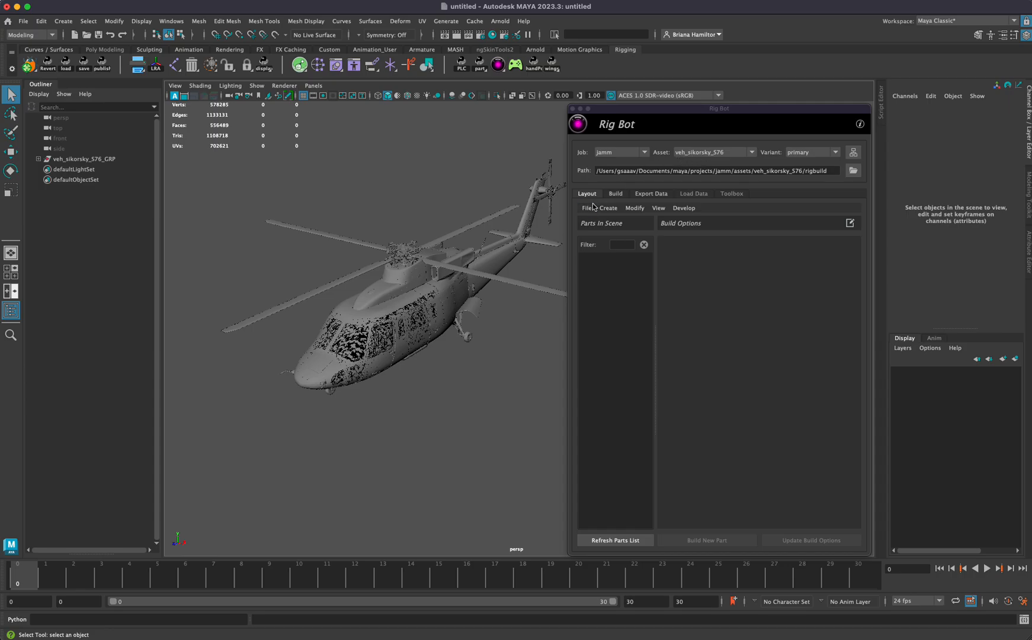
# Step: Reopen the Load Models options and set the asset to veh_sikorsky_S76 with the name S76
pyautogui.click(71, 159)
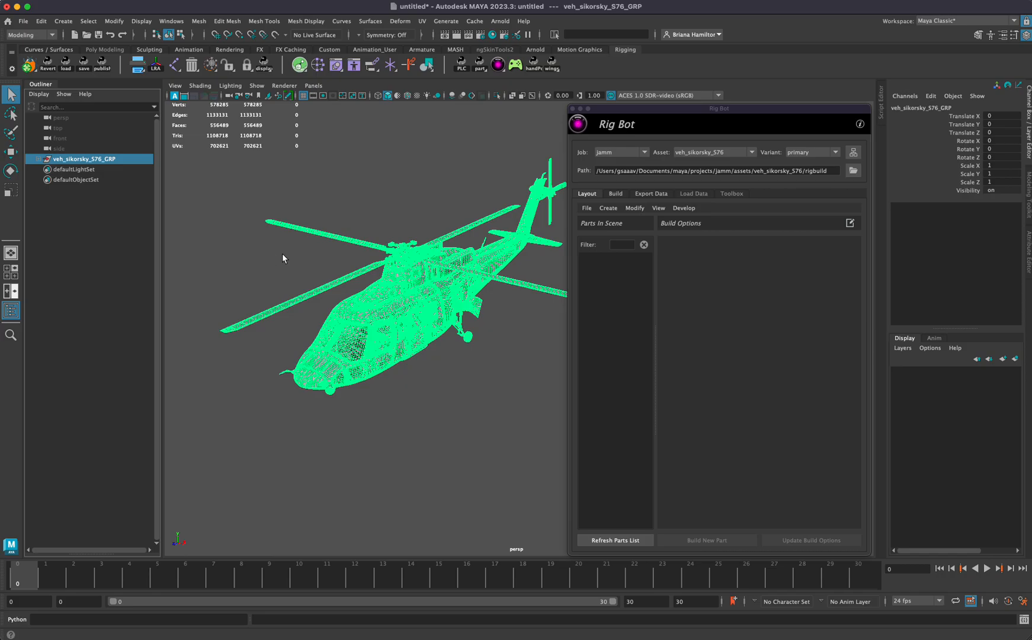
pyautogui.click(586, 208)
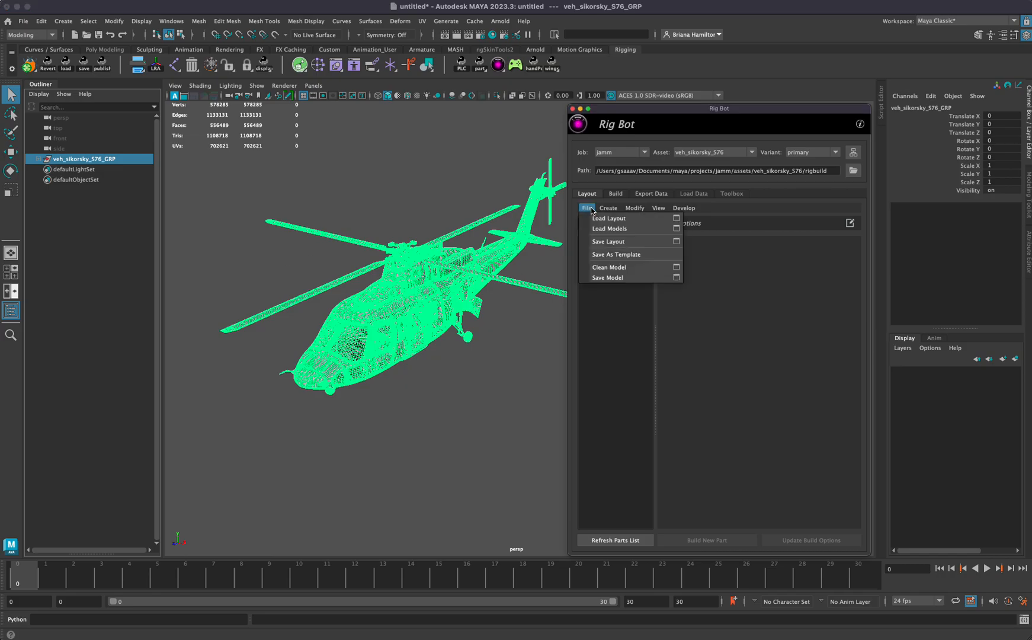
pyautogui.click(670, 231)
pyautogui.click(582, 319)
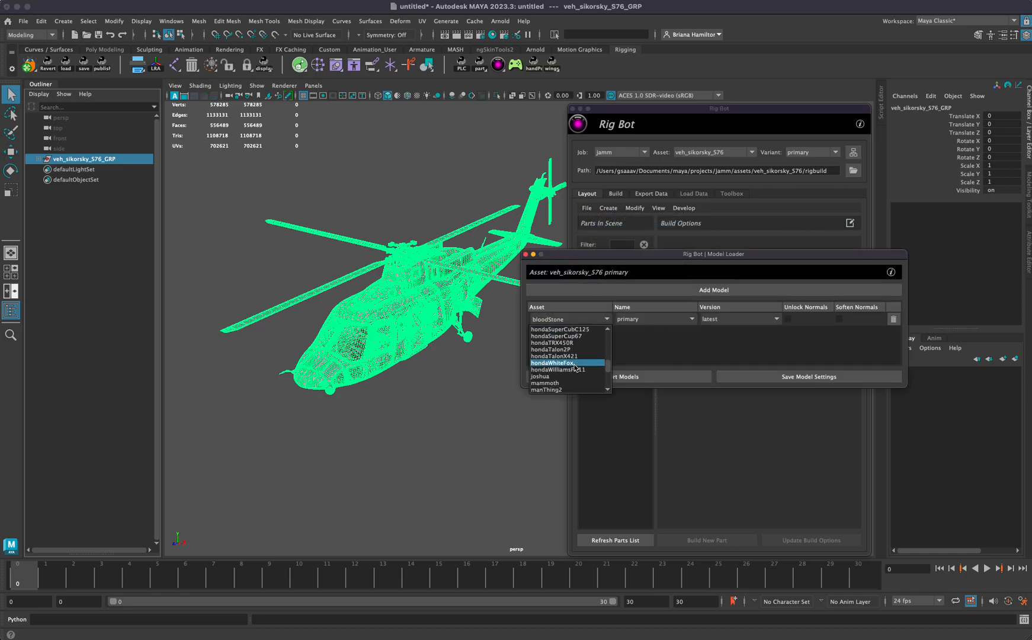
pyautogui.scroll(-5, 568, 370)
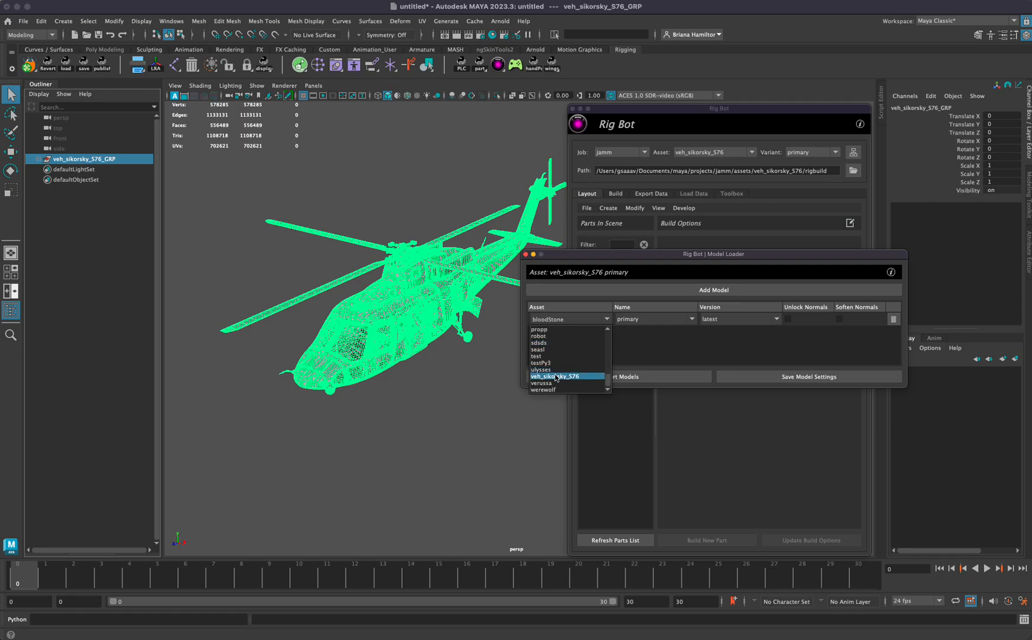
pyautogui.click(555, 377)
pyautogui.click(655, 320)
pyautogui.click(657, 331)
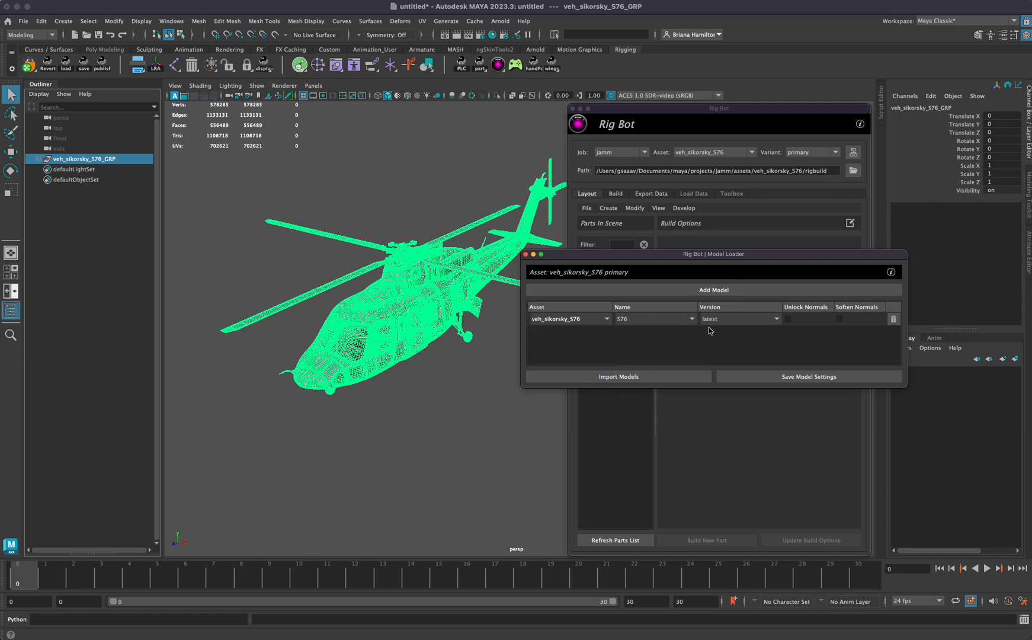
# Step: Check the version and name choices for the model entry, close the Model Loader without importing, and clear the selection
pyautogui.click(740, 319)
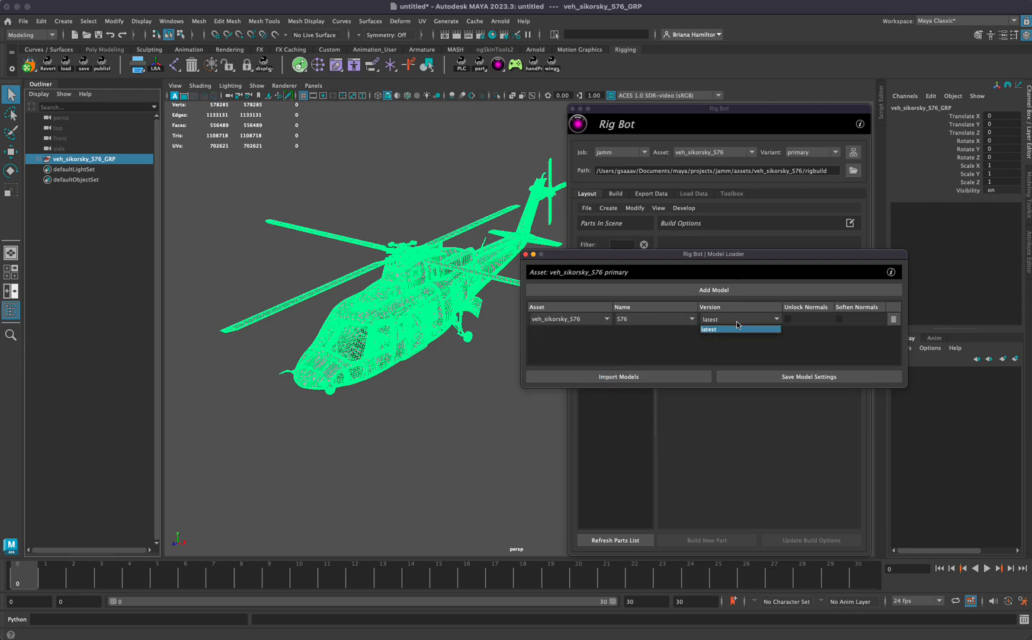
pyautogui.click(742, 322)
pyautogui.click(652, 322)
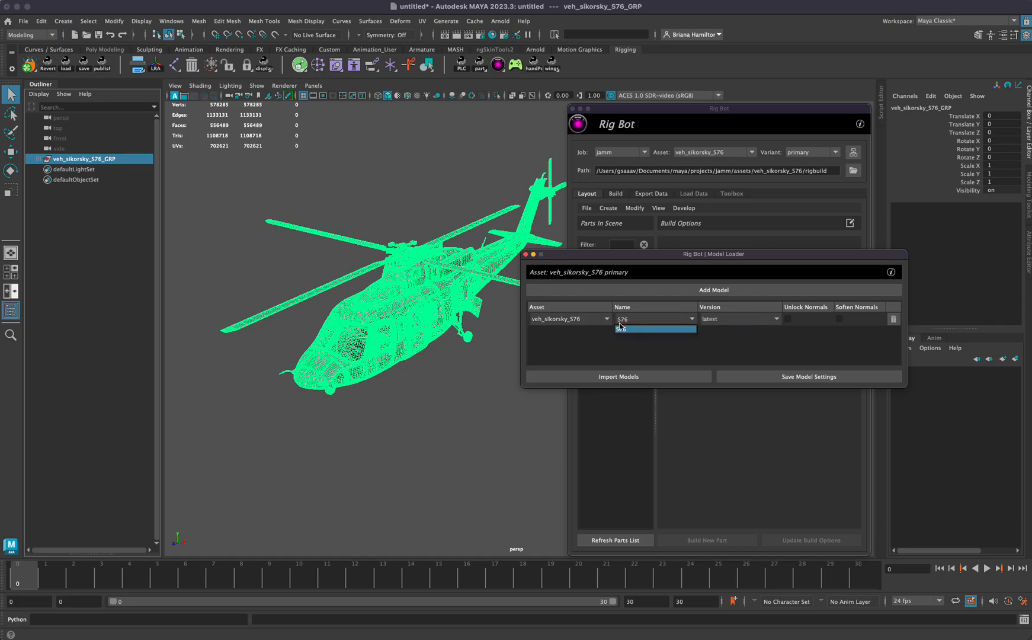
pyautogui.click(643, 329)
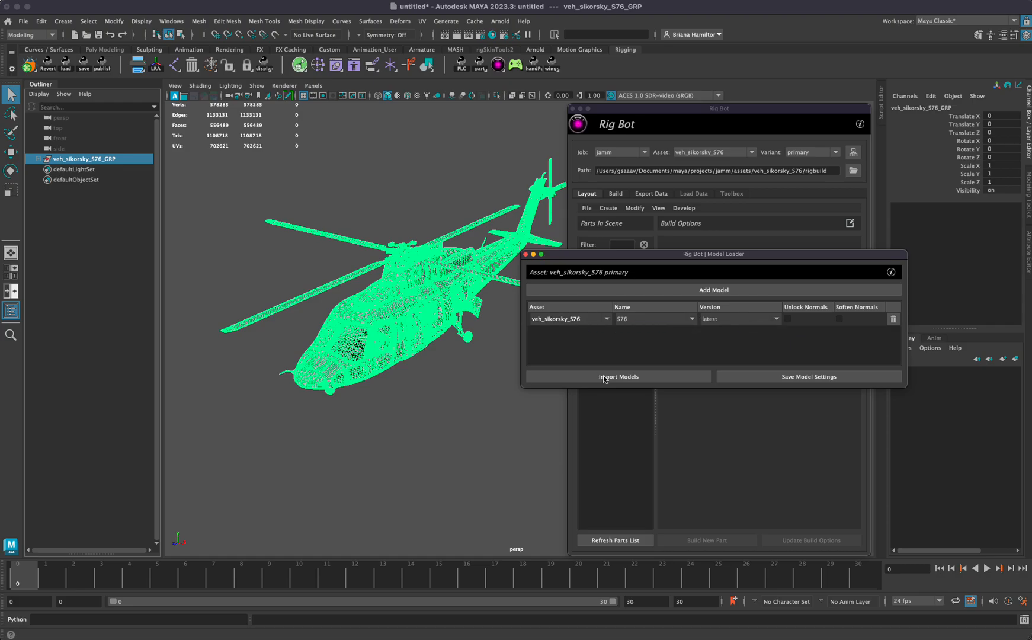
pyautogui.click(525, 254)
pyautogui.click(505, 385)
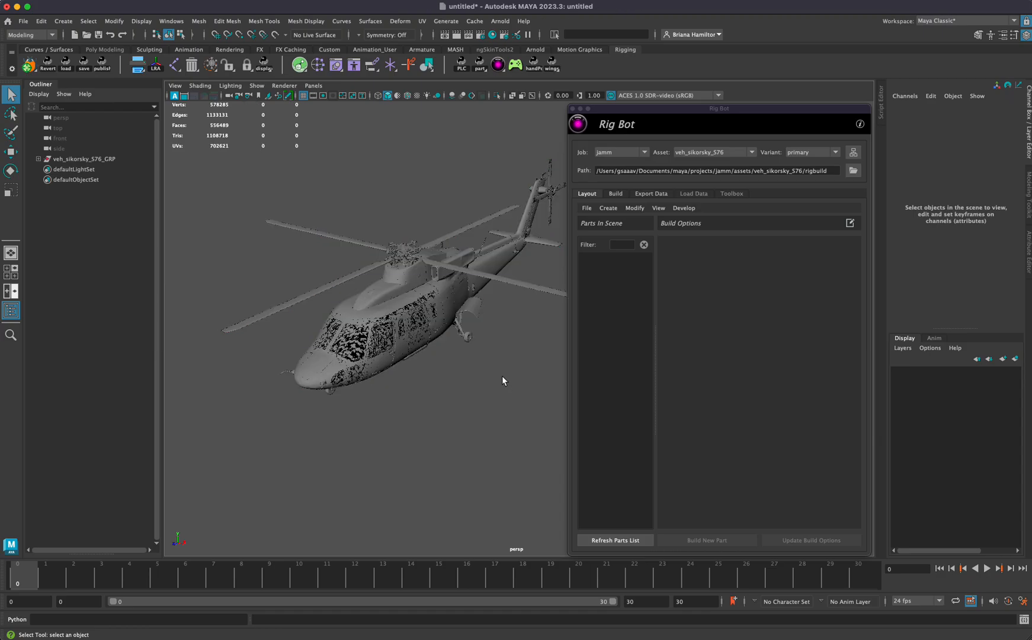
# Step: Examine the asset, name and version choices in the Load Layout options and close the Layout Loader without loading
pyautogui.click(586, 207)
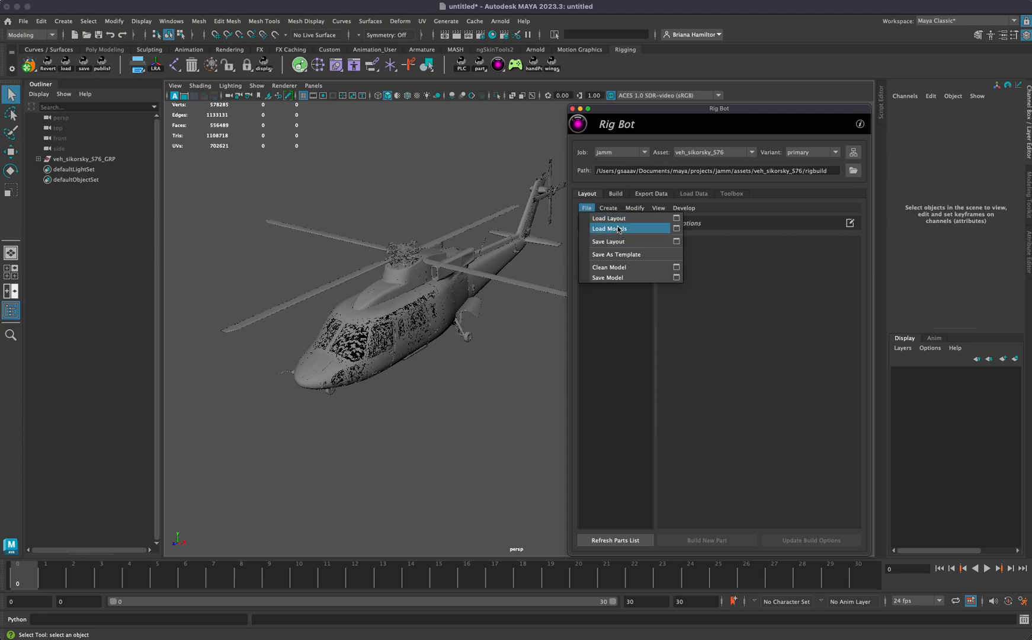
pyautogui.click(675, 218)
pyautogui.click(677, 323)
pyautogui.click(692, 322)
pyautogui.click(714, 324)
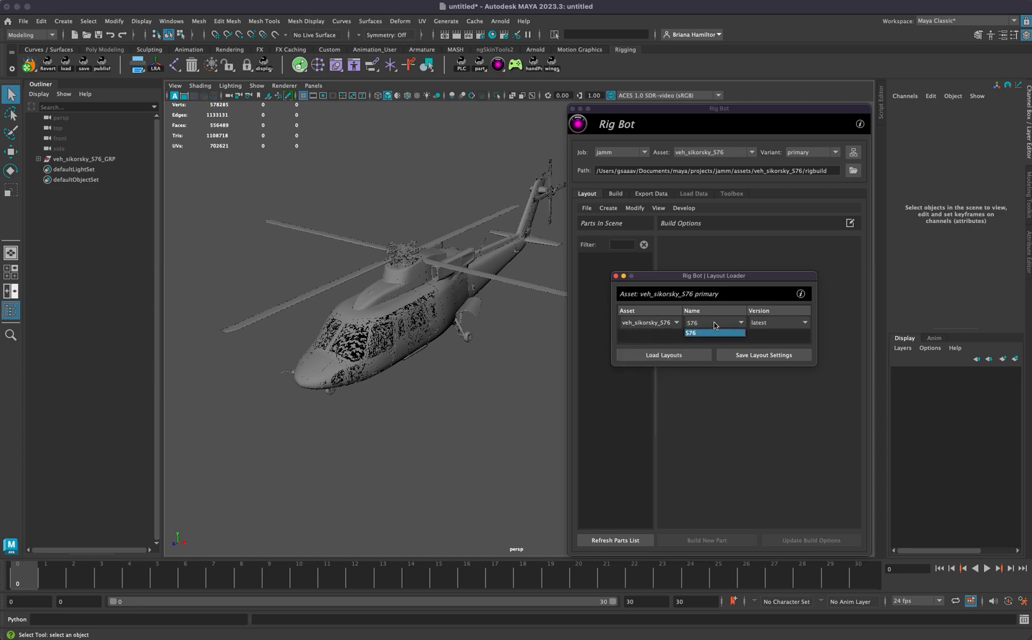
pyautogui.click(704, 330)
pyautogui.click(776, 324)
pyautogui.click(777, 332)
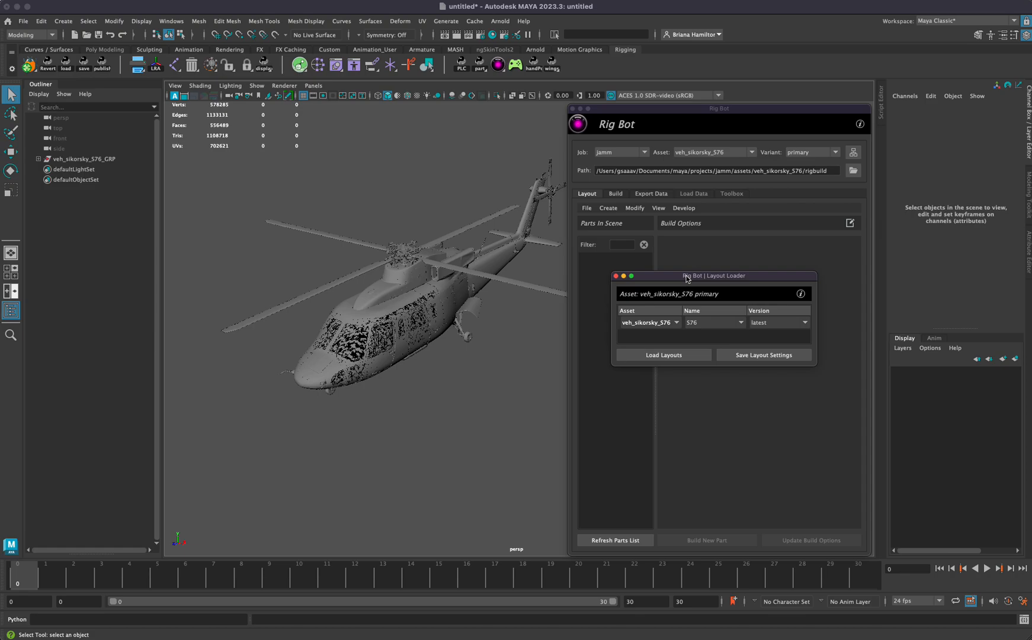
pyautogui.click(793, 325)
pyautogui.click(766, 324)
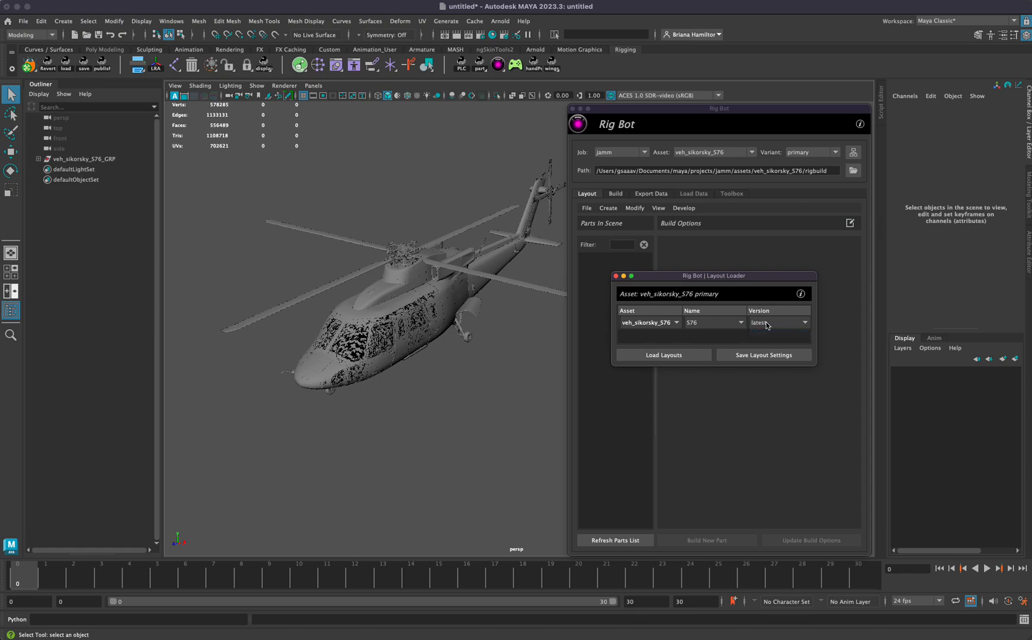
pyautogui.click(616, 276)
# Step: Load the veh_sikorsky_S76 rig layout with the default settings, discarding the unsaved scene changes
pyautogui.click(587, 208)
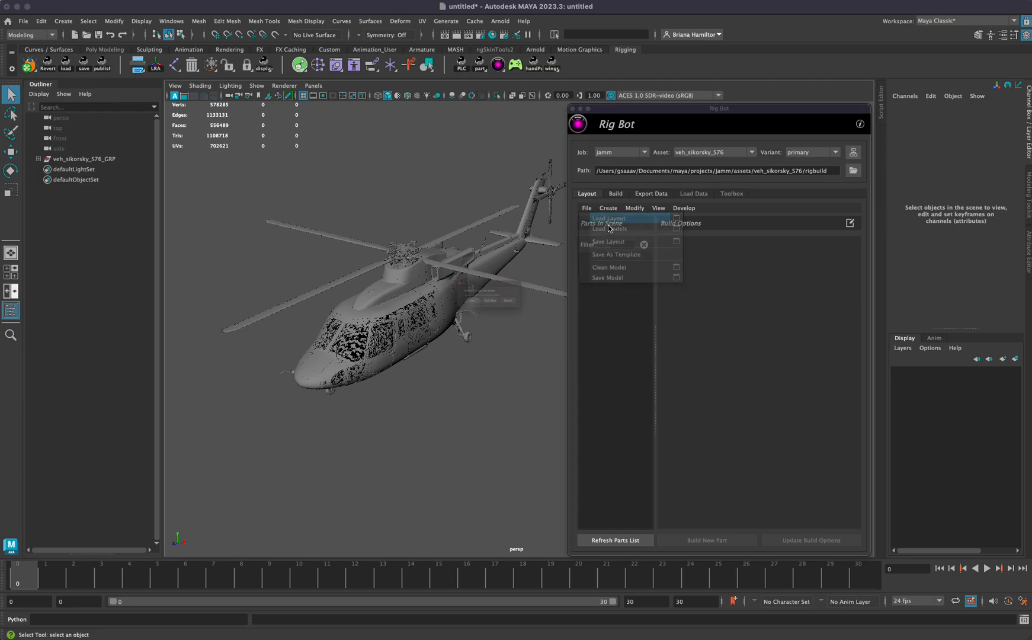
pyautogui.click(608, 224)
pyautogui.click(486, 310)
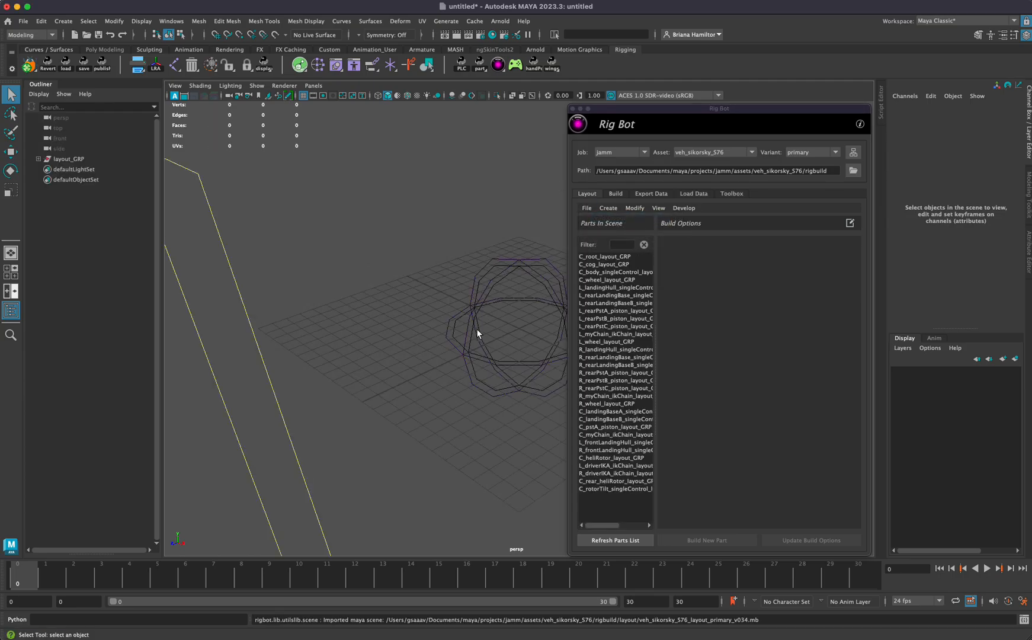
pyautogui.press('f')
pyautogui.keyDown('alt'); pyautogui.moveTo(394, 341); pyautogui.dragTo(380, 326); pyautogui.keyUp('alt')
pyautogui.keyDown('alt'); pyautogui.moveTo(380, 326); pyautogui.dragTo(416, 315, button='middle'); pyautogui.keyUp('alt')
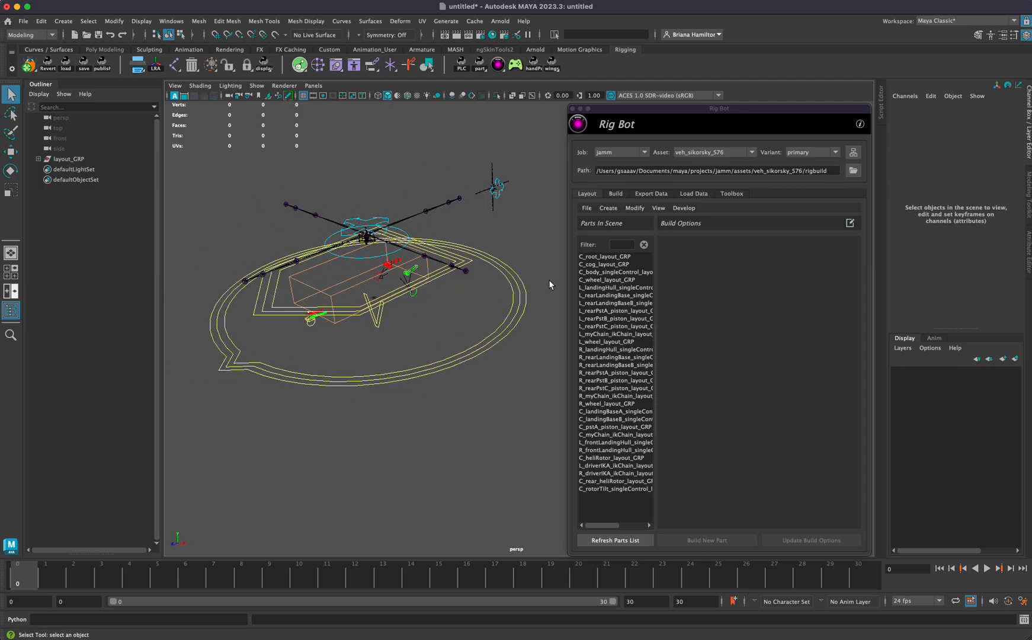
# Step: Load the veh_sikorsky_S76 models into the scene alongside the rig layout
pyautogui.click(585, 209)
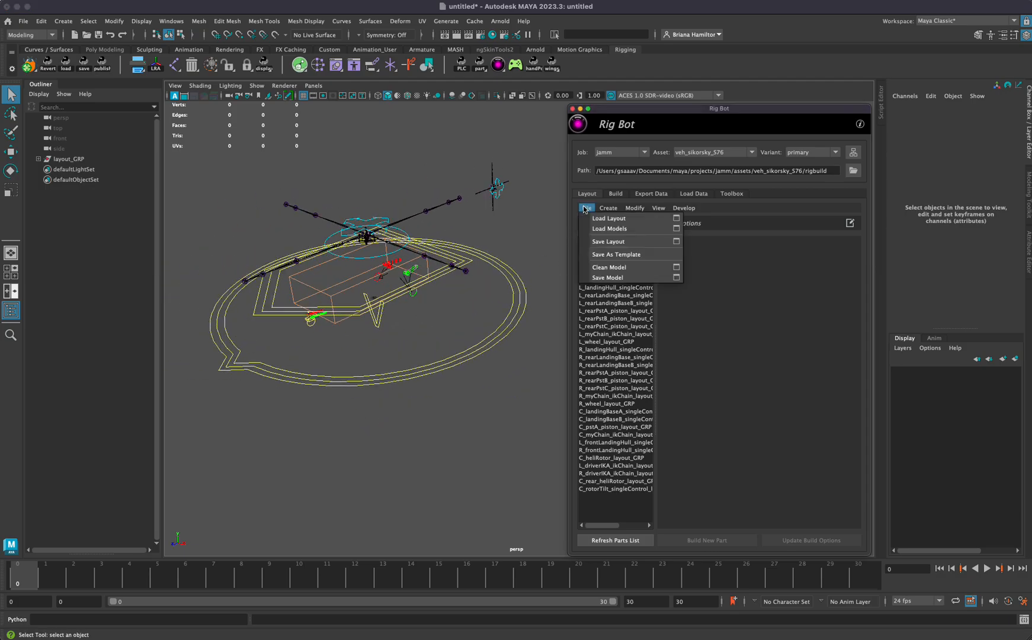
pyautogui.click(608, 230)
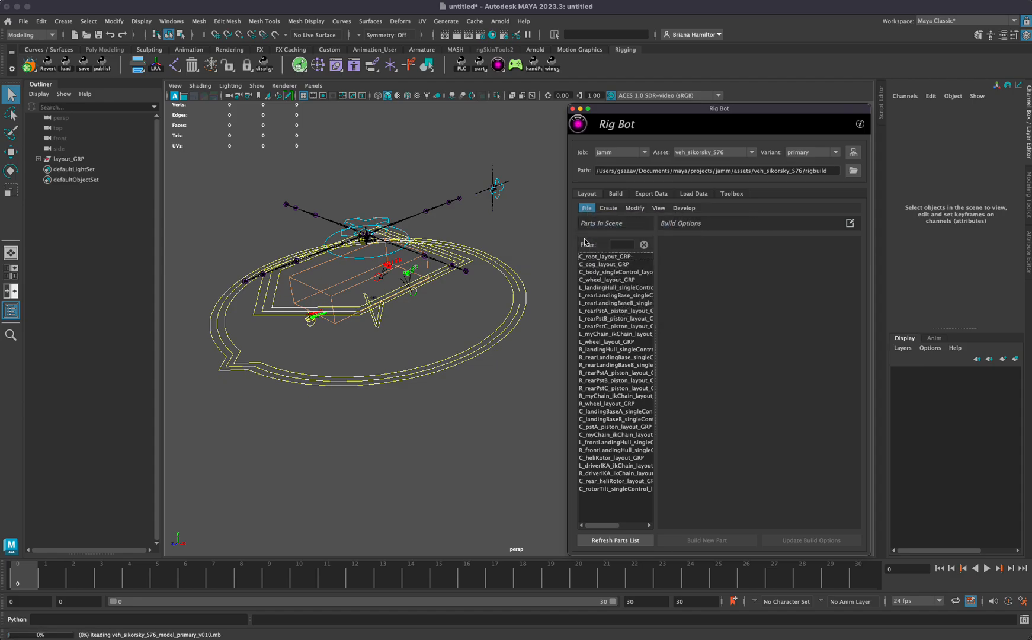
# Step: Widen the Parts In Scene list to fit the full part names and look over the build options of several parts
pyautogui.keyDown('alt'); pyautogui.moveTo(339, 314); pyautogui.dragTo(415, 316); pyautogui.keyUp('alt')
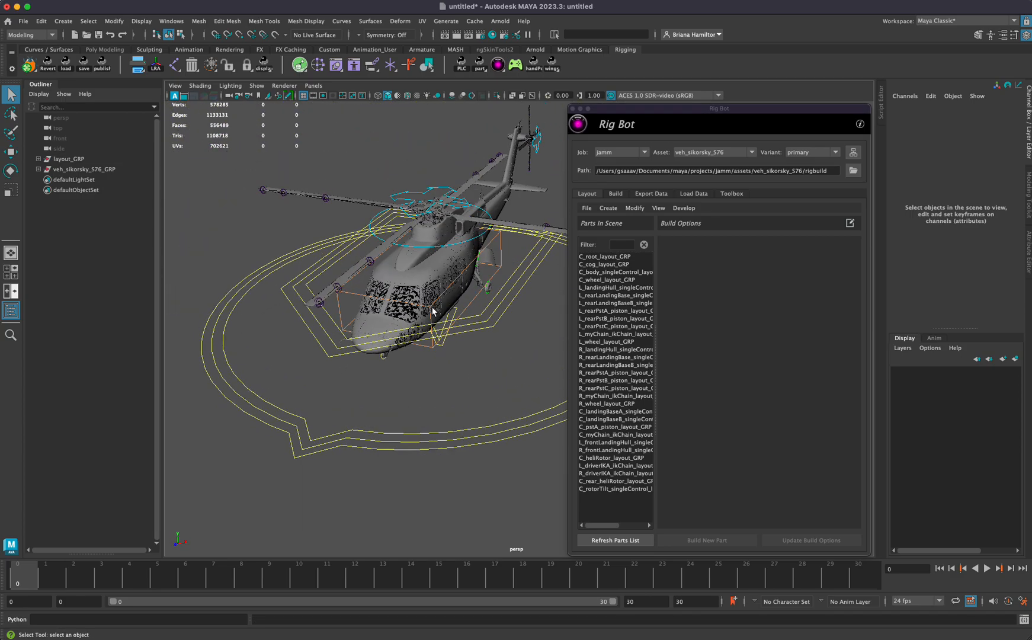
pyautogui.moveTo(654, 373); pyautogui.dragTo(716, 369)
pyautogui.click(604, 264)
pyautogui.click(607, 256)
pyautogui.moveTo(610, 272); pyautogui.dragTo(622, 486)
pyautogui.click(622, 435)
pyautogui.click(623, 397)
pyautogui.click(624, 325)
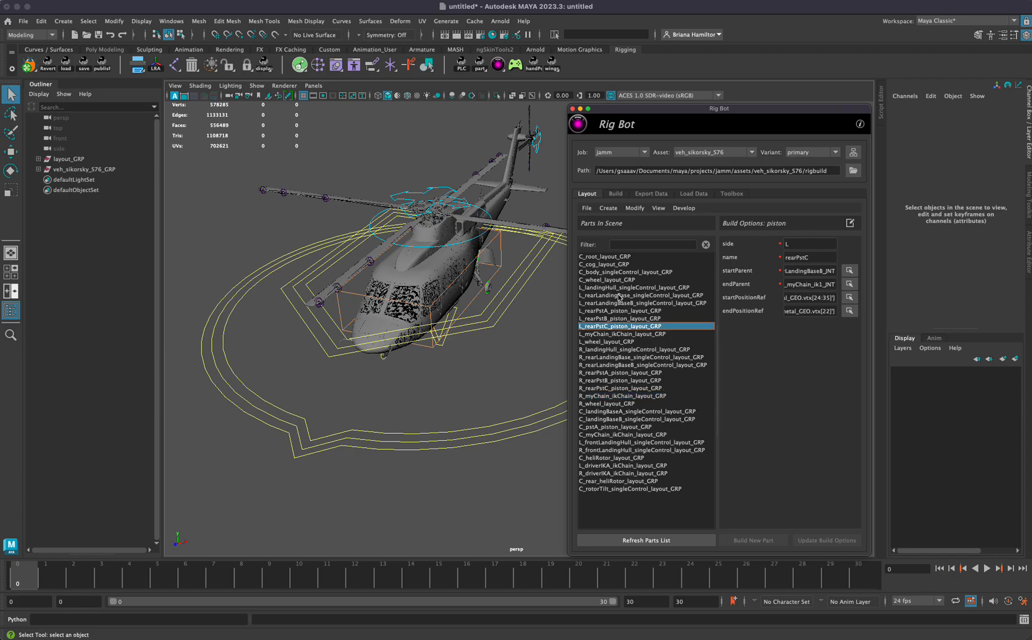
# Step: Display the build options of L_rearLandingBase_singleControl_layout_GRP, and enlarge the Rig Bot window and its Build Options area
pyautogui.click(619, 294)
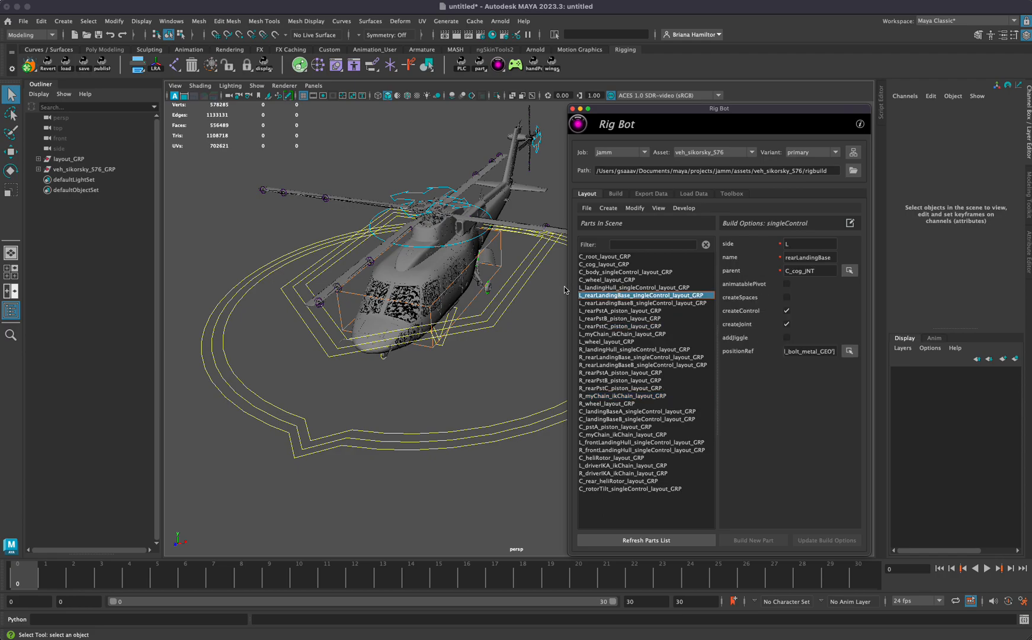
pyautogui.moveTo(567, 290); pyautogui.dragTo(476, 290)
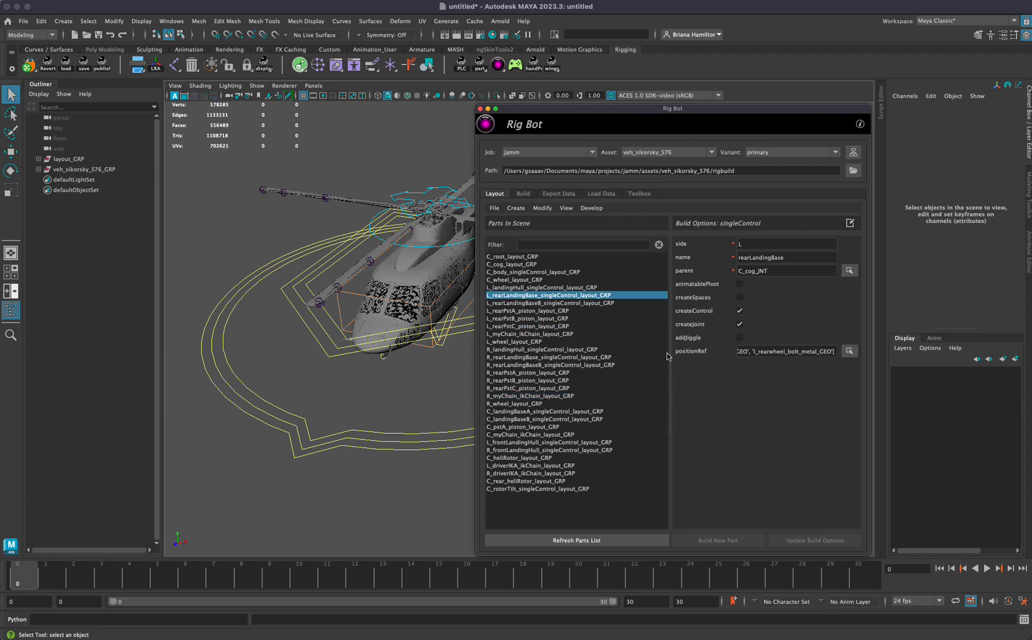
pyautogui.moveTo(670, 359); pyautogui.dragTo(629, 359)
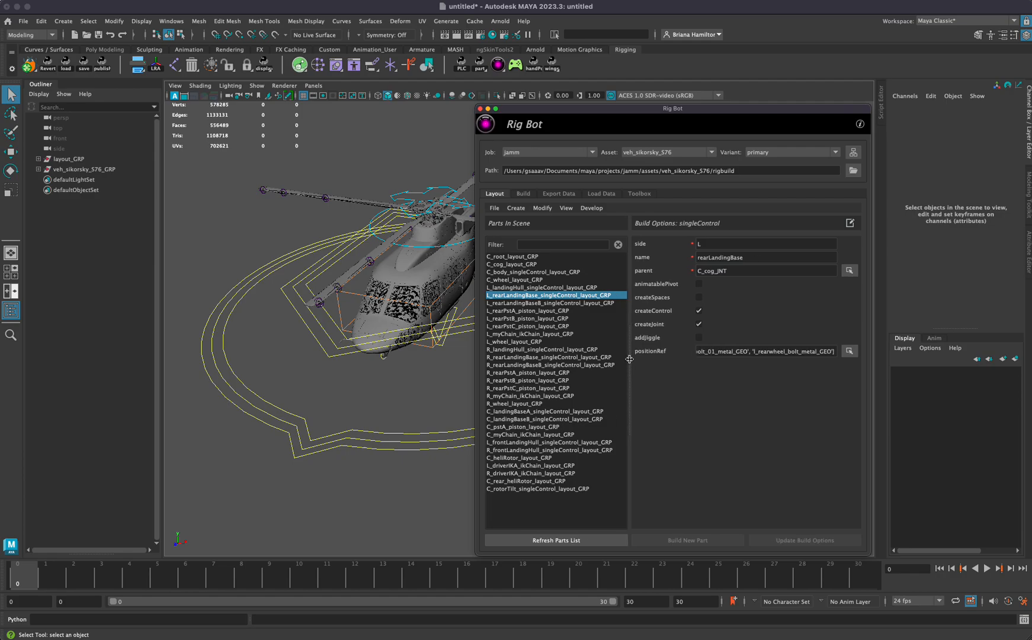
# Step: Go through the parts one by one from C_root_layout_GRP to L_wheel_layout_GRP, examining the build options of each
pyautogui.click(530, 259)
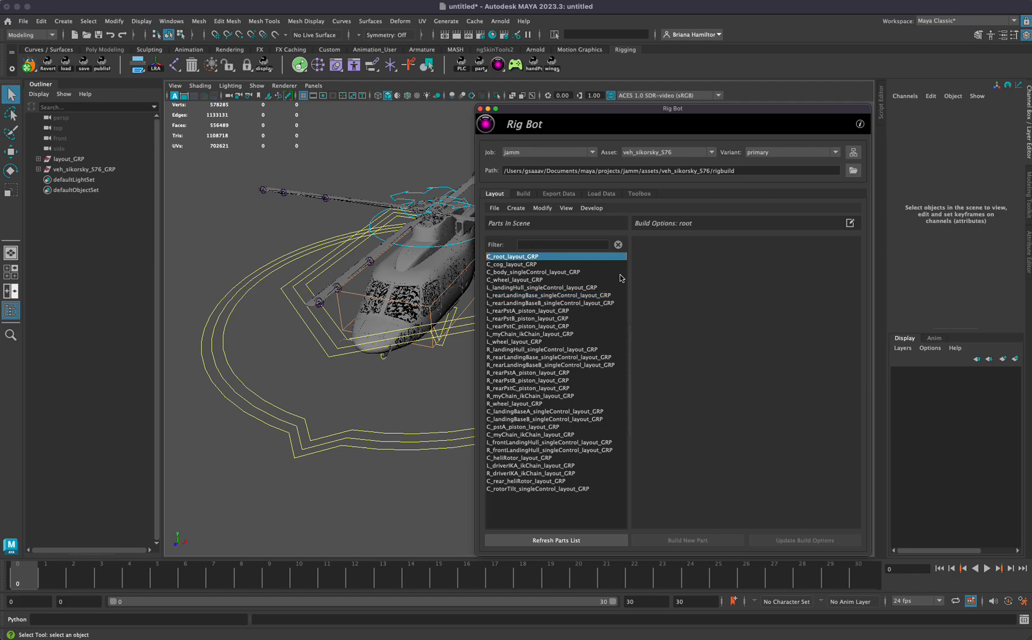
pyautogui.press('Down')
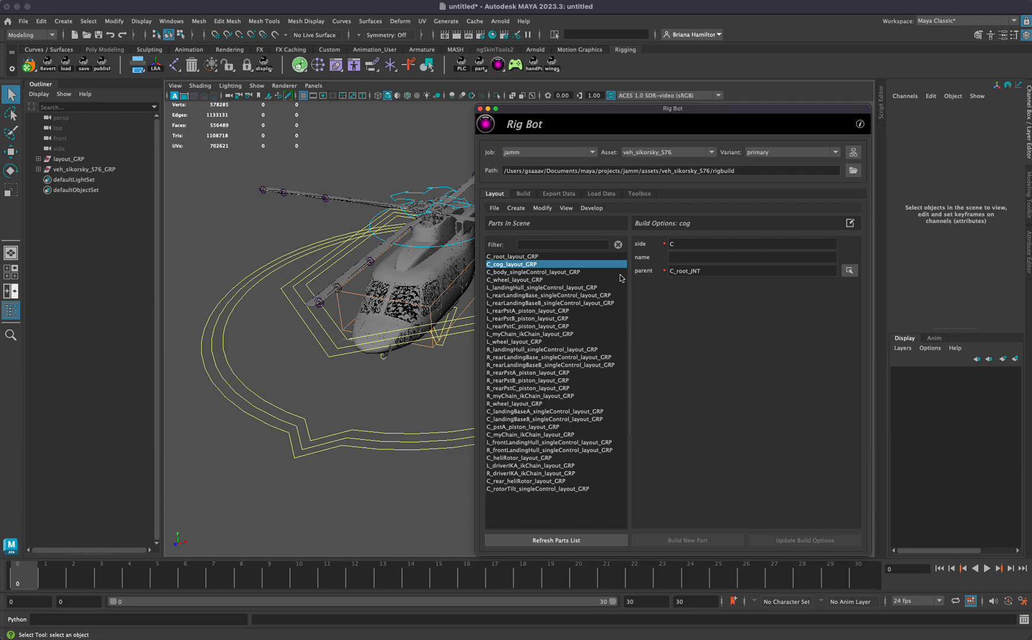
pyautogui.press('Down')
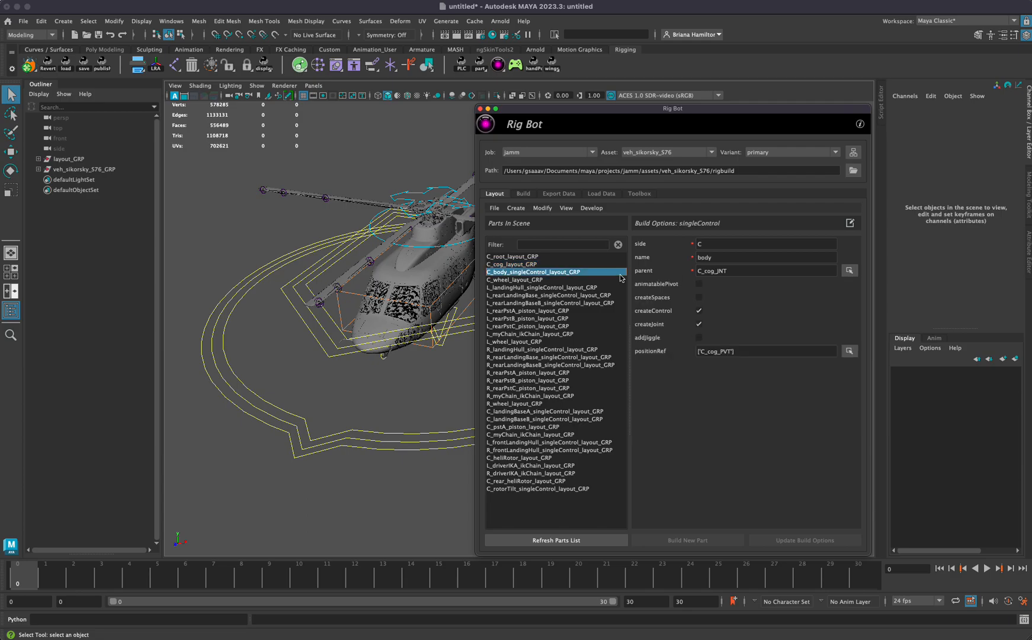
pyautogui.press('Down')
pyautogui.press('Down')
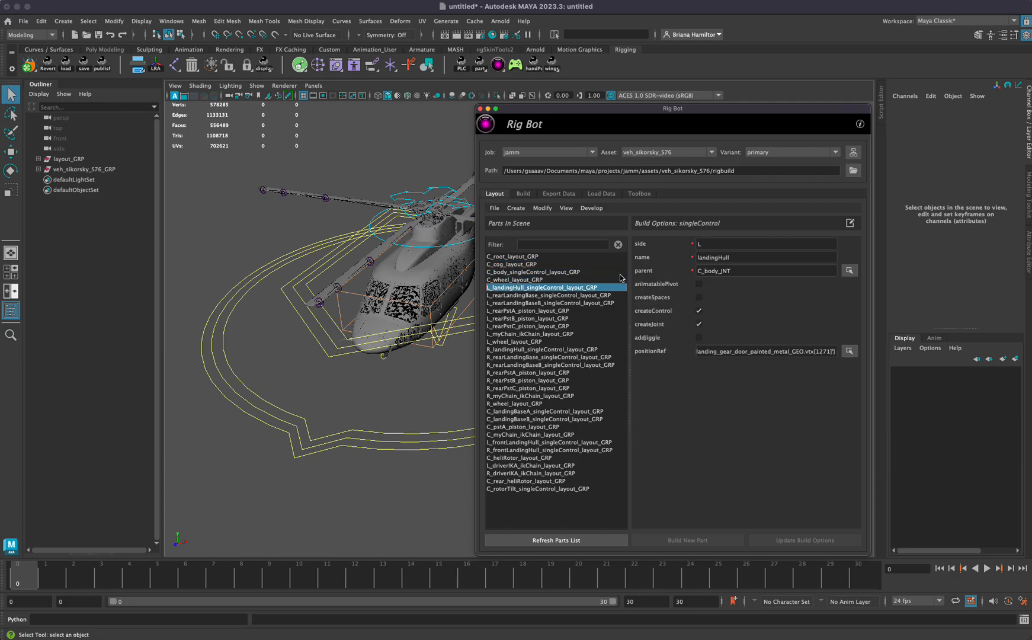
pyautogui.press('Down')
pyautogui.press('Down')
pyautogui.press('Down')
pyautogui.press('Down')
pyautogui.press('Down')
pyautogui.press('Down')
pyautogui.press('Down')
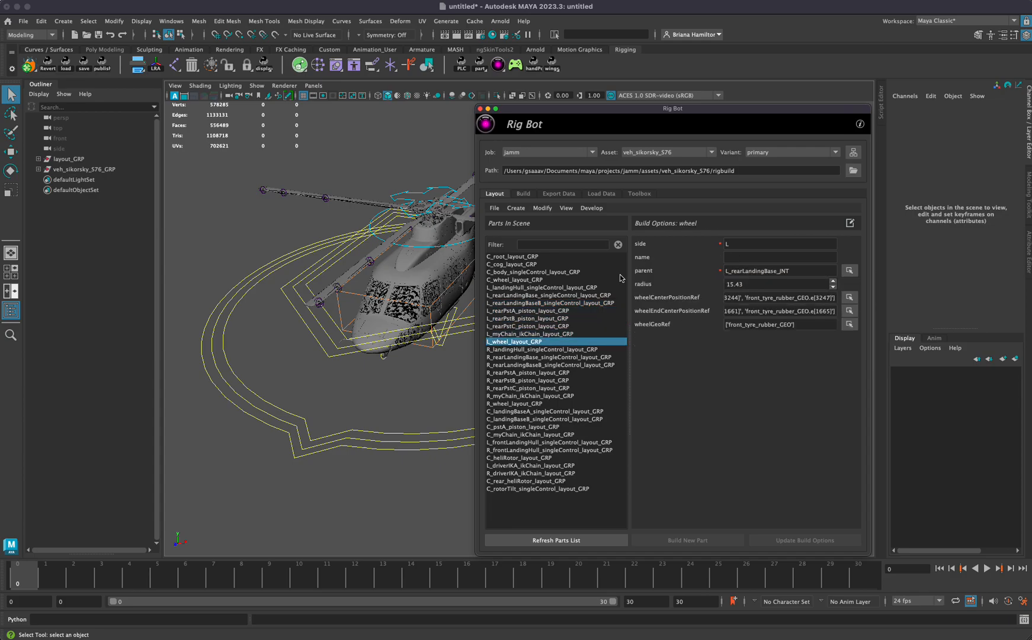
# Step: Compare the build options of the rear rotor, rear landing base, cog and root parts
pyautogui.click(510, 482)
pyautogui.click(542, 358)
pyautogui.click(529, 303)
pyautogui.click(538, 265)
pyautogui.click(545, 257)
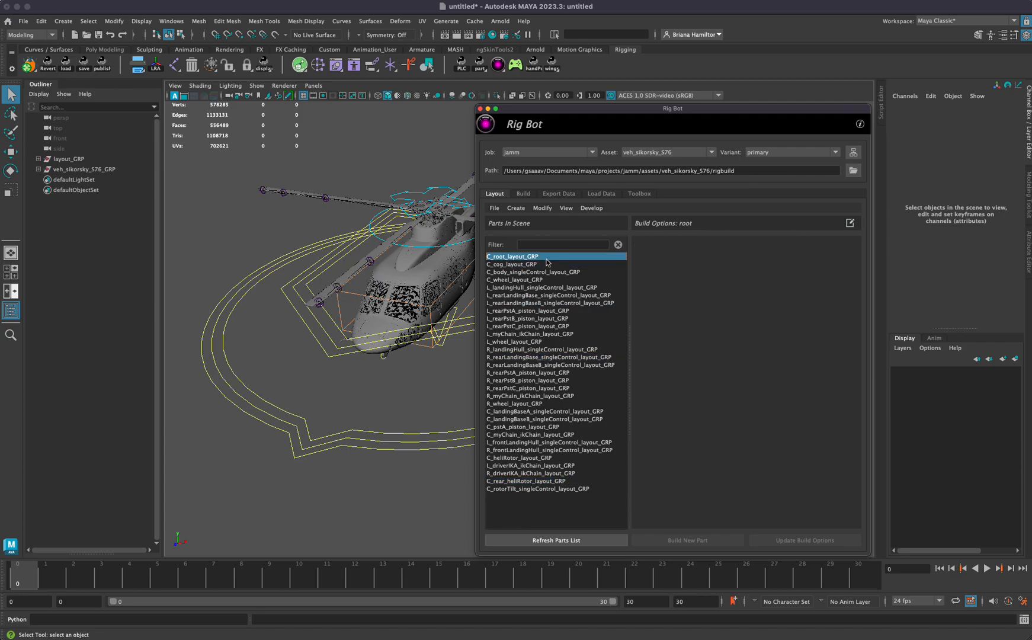
# Step: Examine the required side, name and parent build options of L_rearLandingBase_singleControl_layout_GRP
pyautogui.click(533, 295)
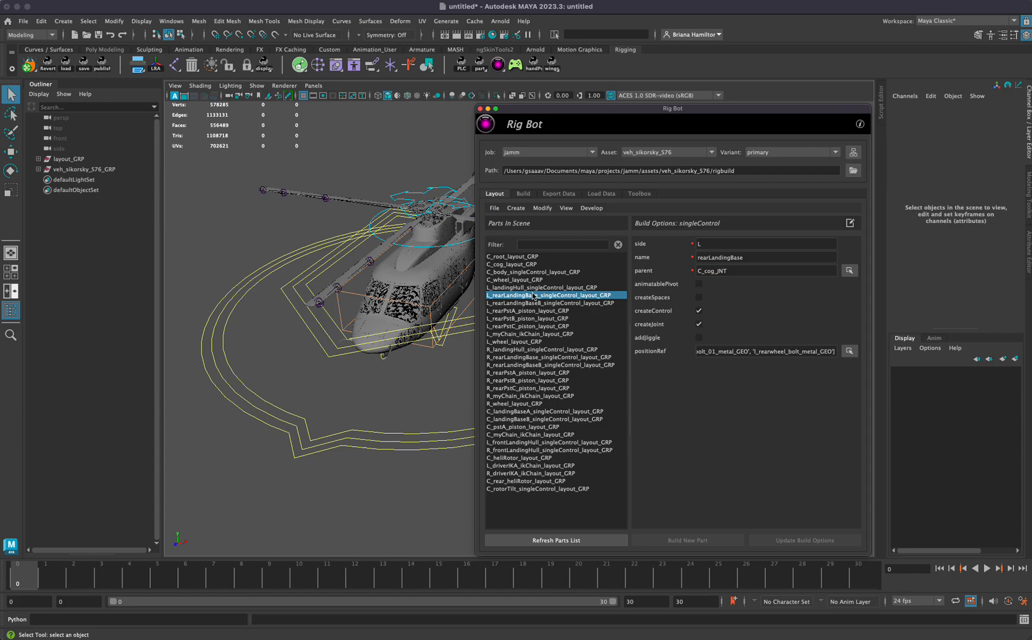
pyautogui.doubleClick(750, 272)
pyautogui.doubleClick(751, 258)
pyautogui.doubleClick(751, 244)
pyautogui.click(751, 256)
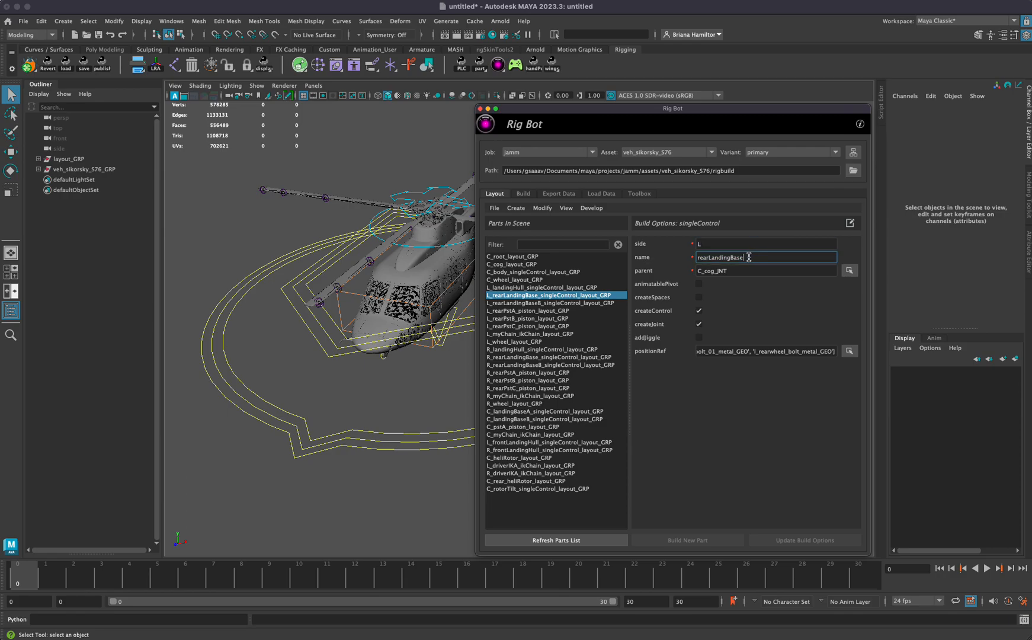
pyautogui.click(703, 245)
pyautogui.click(744, 272)
pyautogui.click(752, 259)
pyautogui.click(753, 246)
pyautogui.click(749, 259)
pyautogui.click(744, 270)
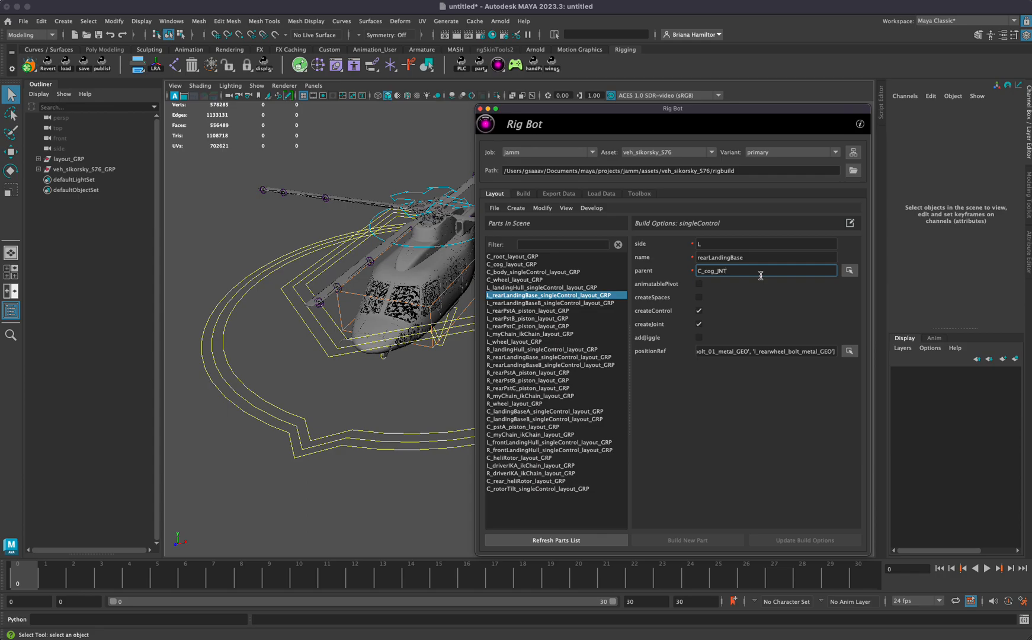
pyautogui.click(754, 259)
pyautogui.click(744, 242)
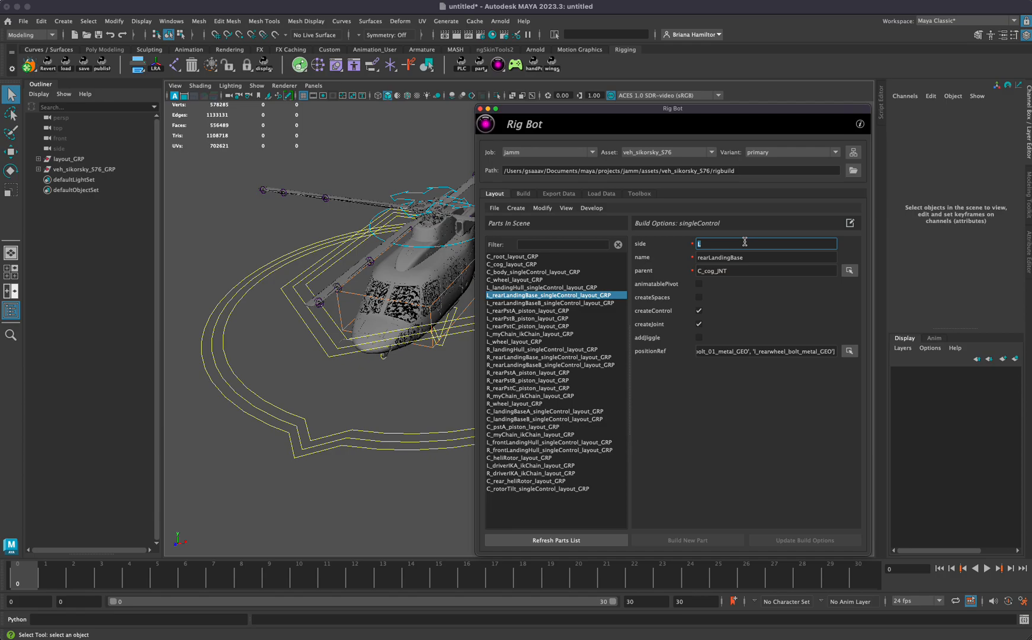
pyautogui.click(755, 257)
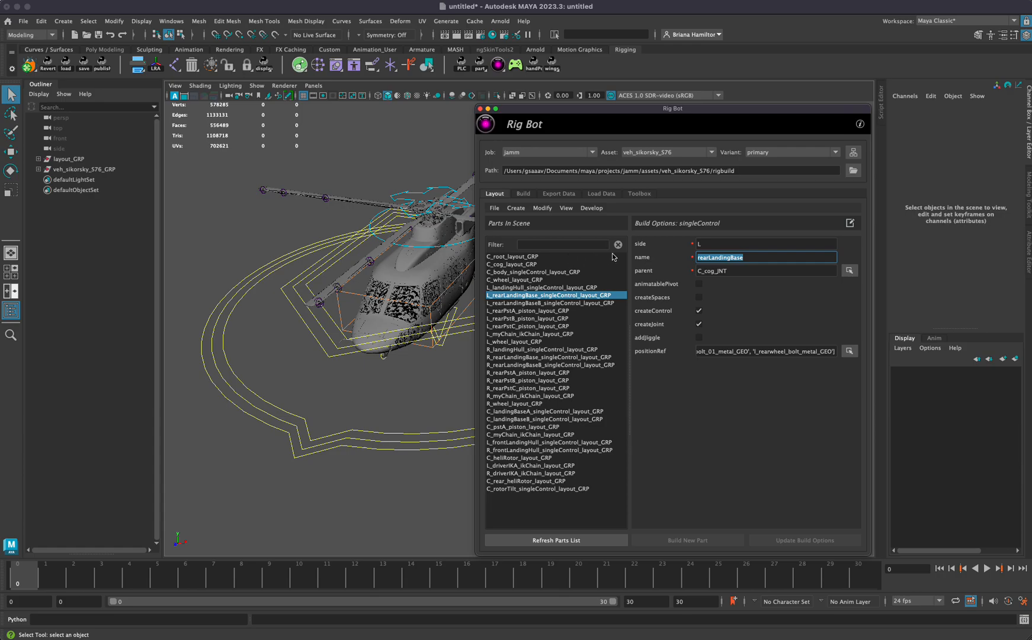
pyautogui.doubleClick(764, 270)
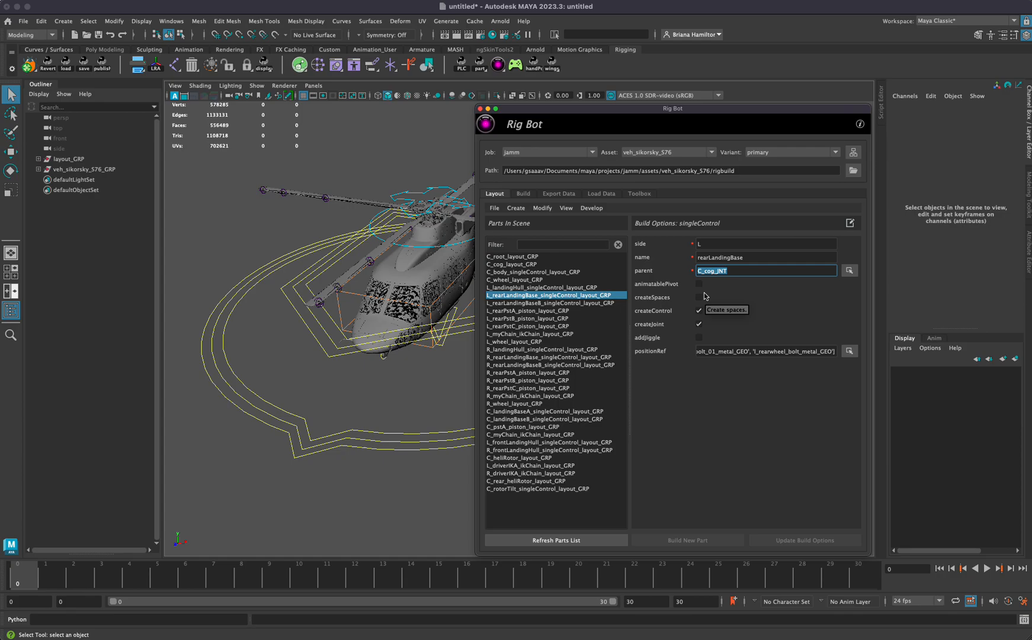
# Step: Compare the build options that differ between the piston, wheel and landing base parts, ending on R_wheel_layout_GRP
pyautogui.click(541, 317)
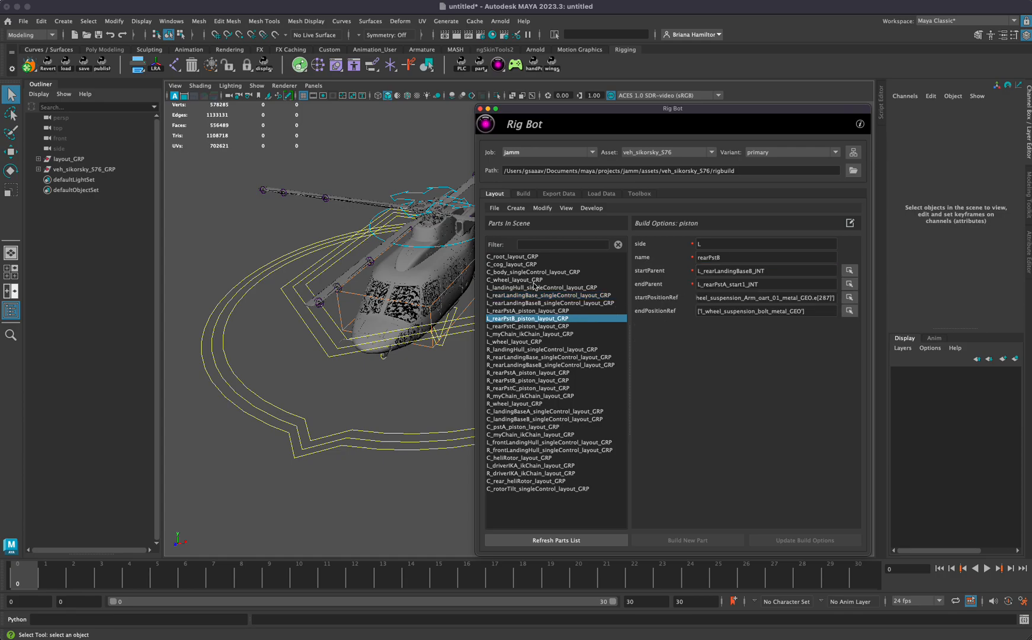
pyautogui.click(545, 280)
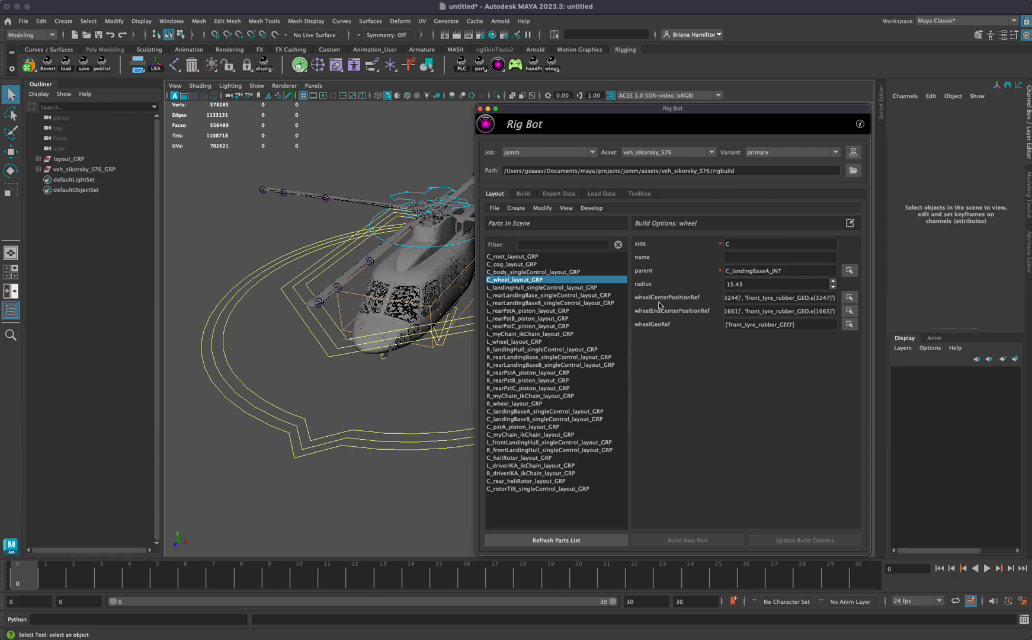
pyautogui.click(572, 326)
pyautogui.click(555, 373)
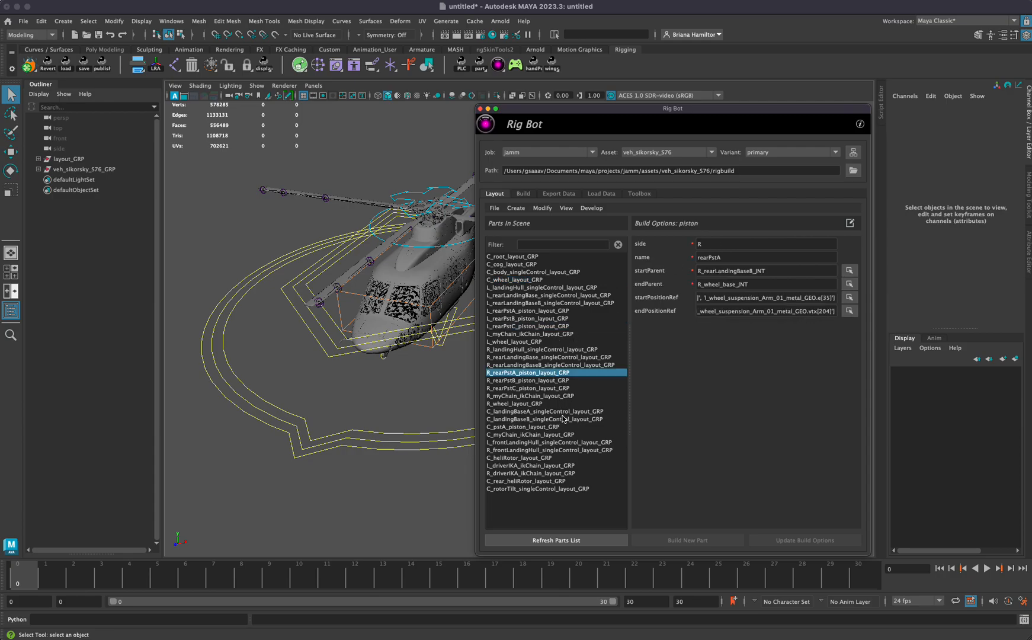
pyautogui.click(564, 419)
pyautogui.click(556, 404)
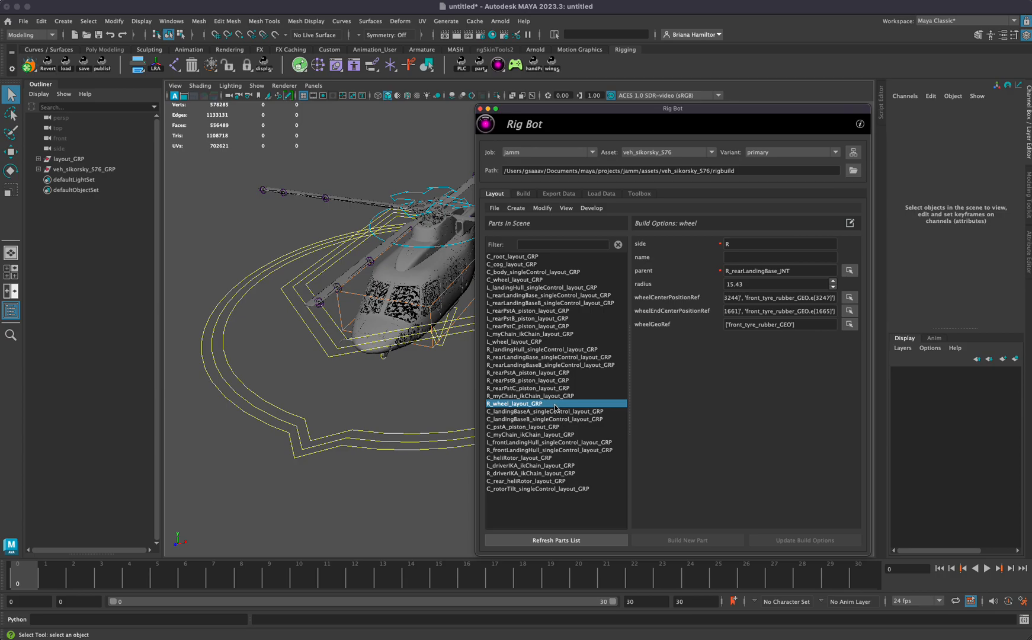
# Step: Examine the radius, wheel center, wheel end center and wheel geometry reference options of R_wheel_layout_GRP
pyautogui.doubleClick(753, 285)
pyautogui.tripleClick(758, 296)
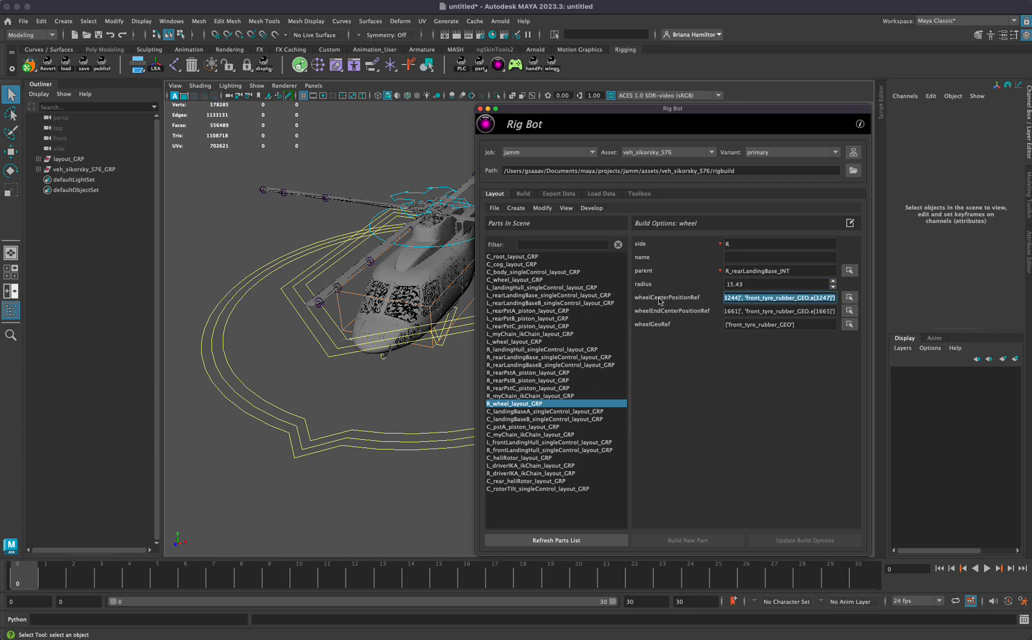
pyautogui.tripleClick(744, 310)
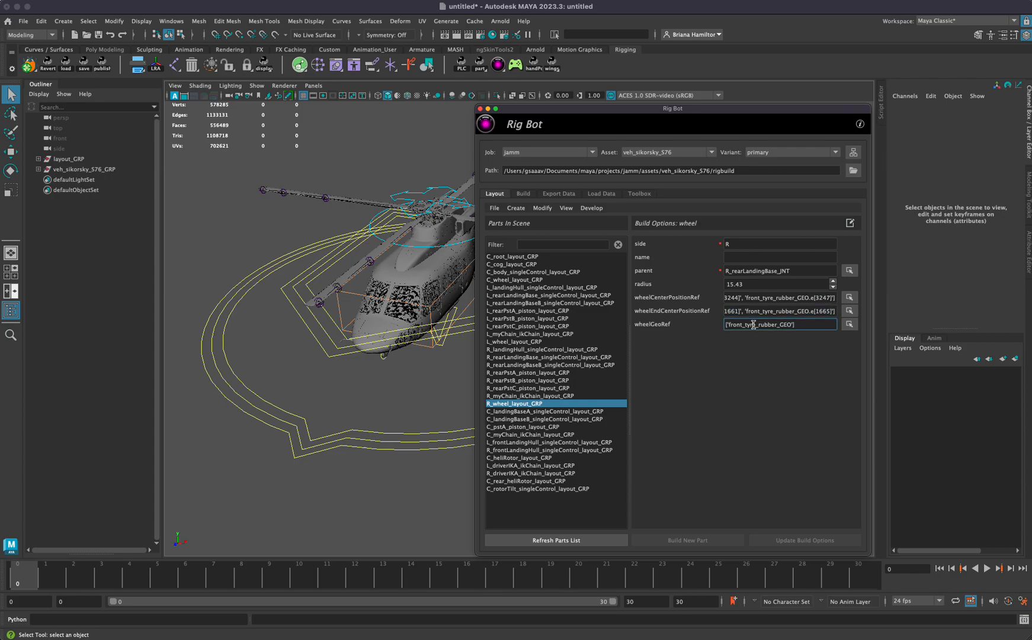
pyautogui.tripleClick(747, 325)
# Step: Examine the IK handle parent and number of joints options of L_myChain_ikChain_layout_GRP
pyautogui.click(537, 341)
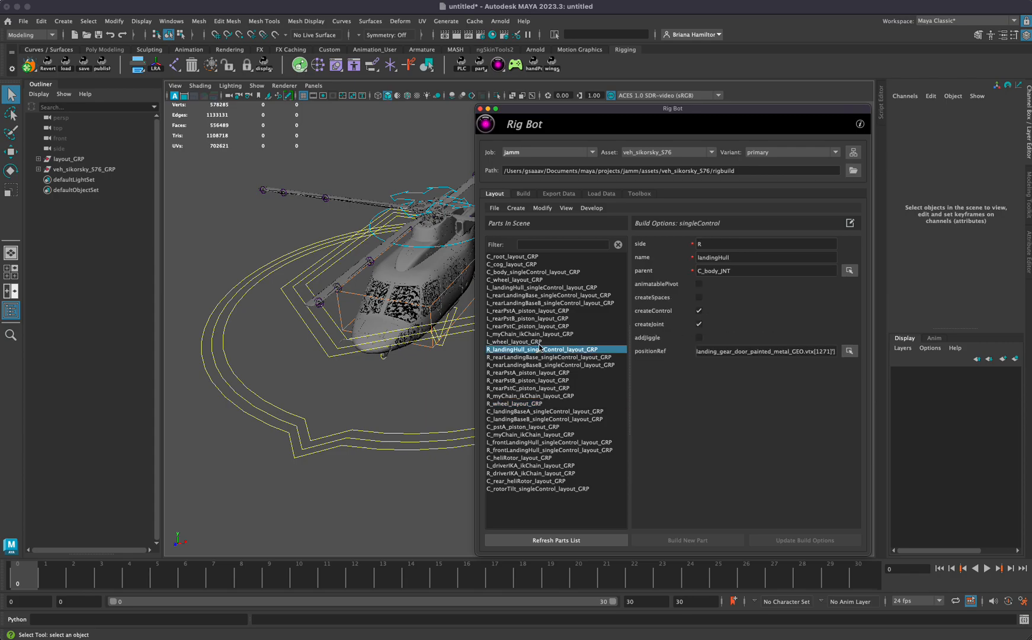
pyautogui.click(537, 334)
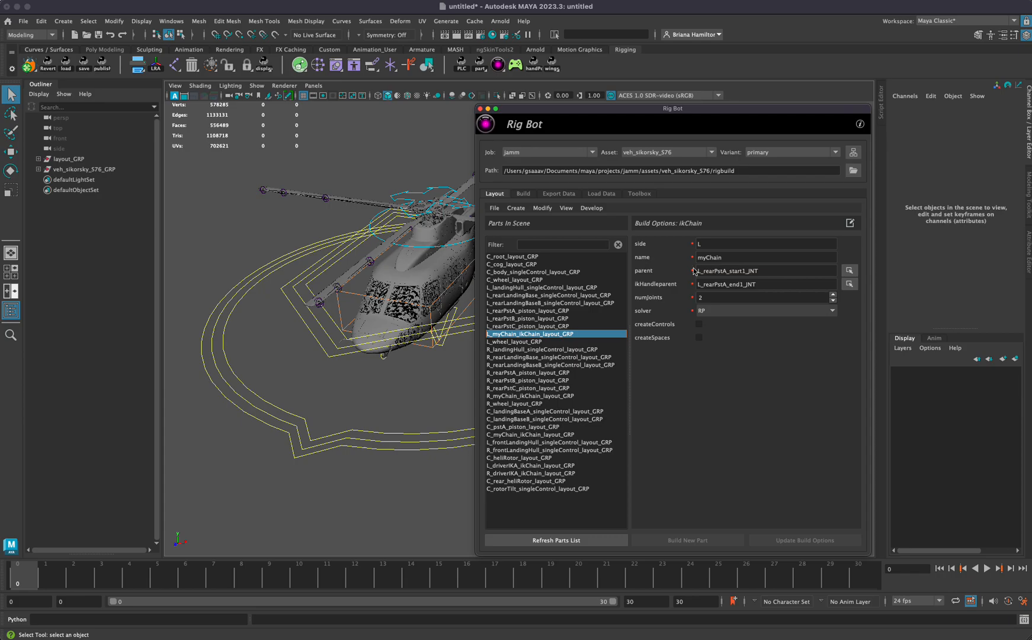
pyautogui.tripleClick(733, 287)
pyautogui.doubleClick(719, 298)
# Step: Examine the parent and position reference options of R_rearPstC_piston_layout_GRP, and display the build options of C_wheel_layout_GRP
pyautogui.click(537, 442)
pyautogui.click(512, 418)
pyautogui.click(523, 402)
pyautogui.click(525, 388)
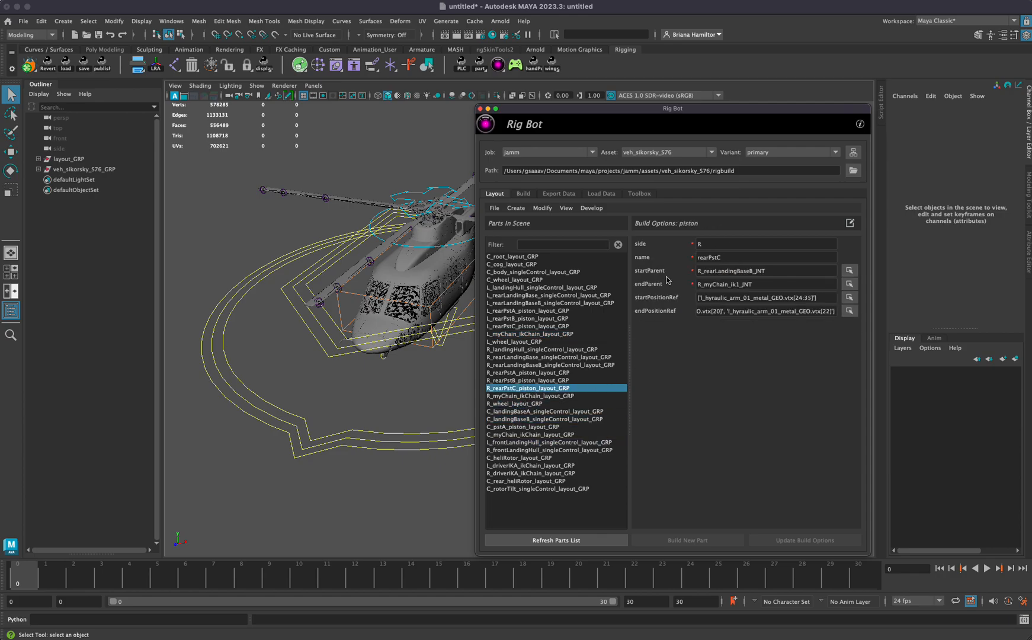
pyautogui.tripleClick(720, 297)
pyautogui.click(718, 281)
pyautogui.tripleClick(720, 271)
pyautogui.click(715, 307)
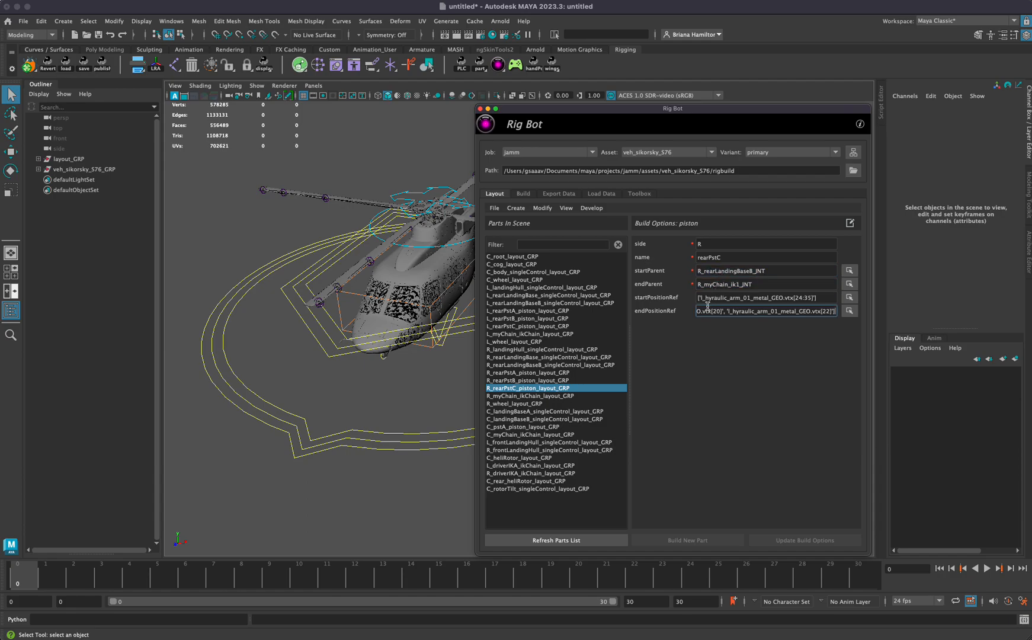
pyautogui.click(546, 280)
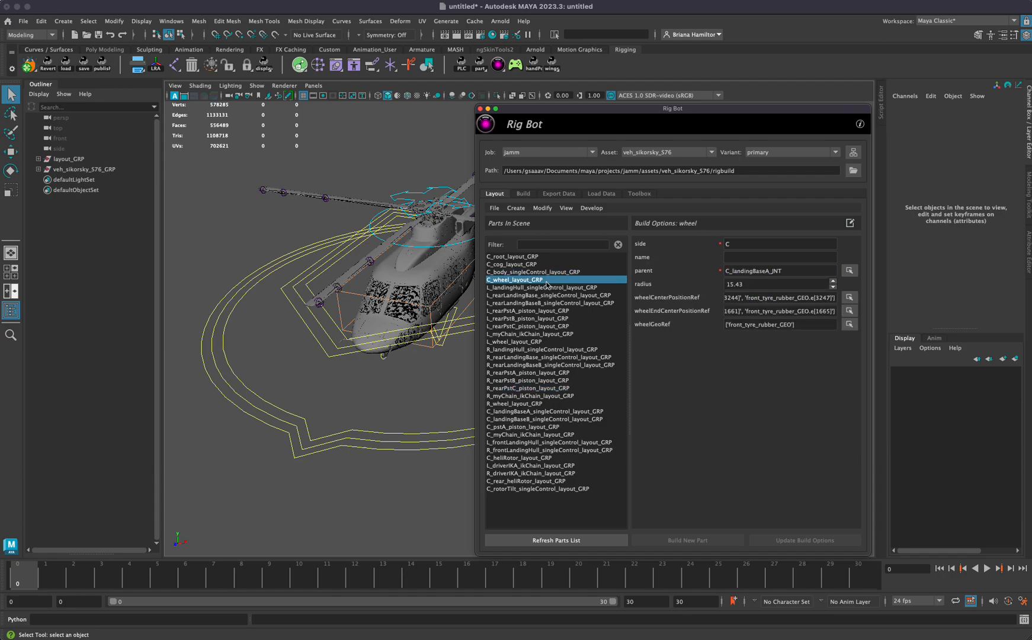